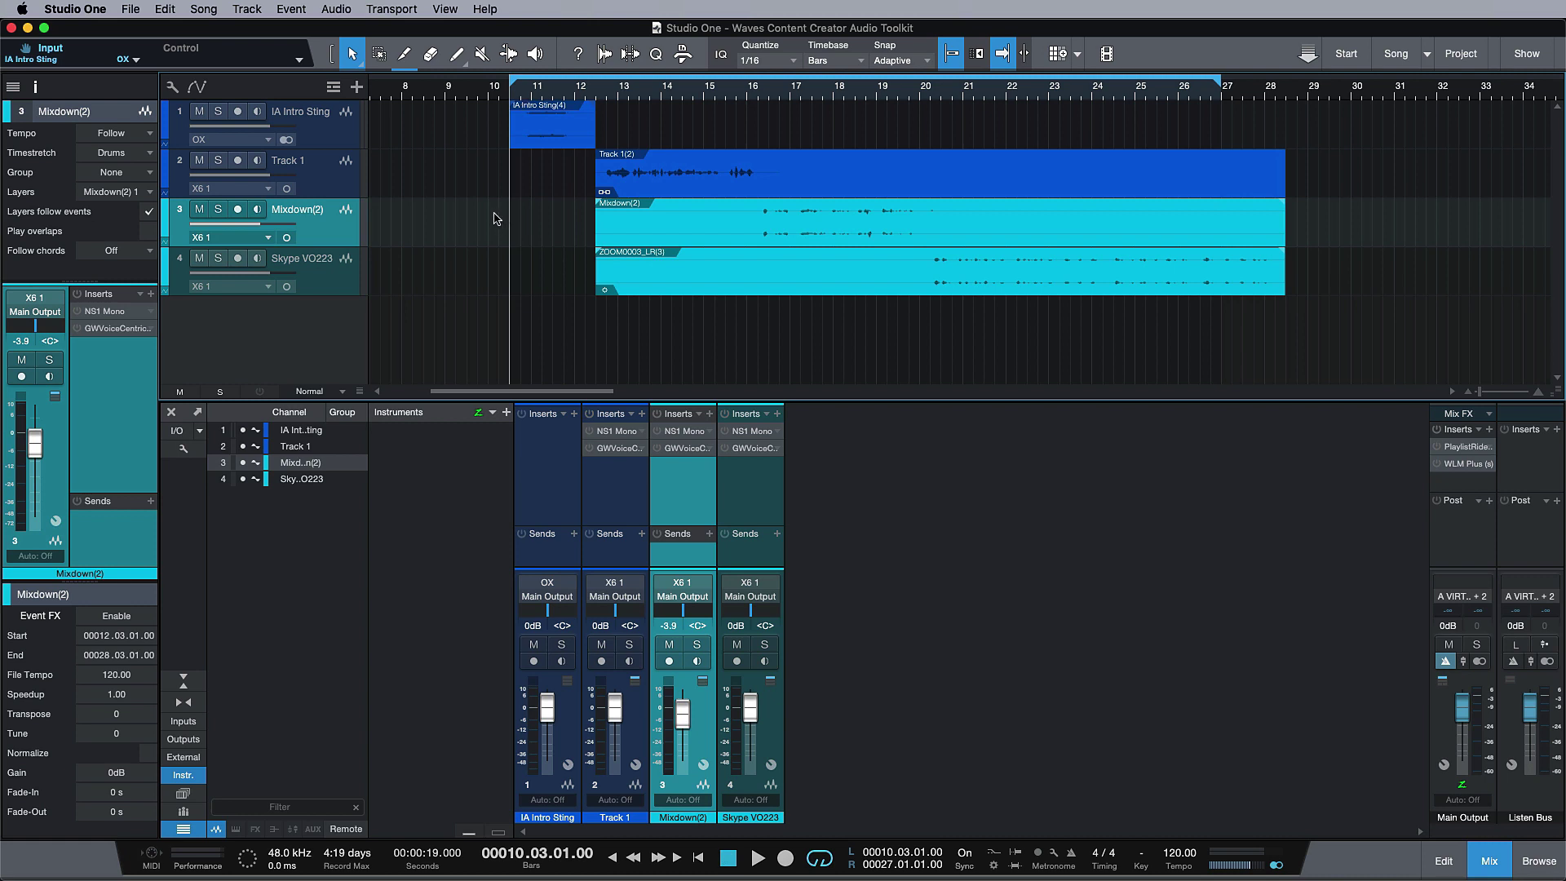
Step: Play the four-track podcast mix from about bar 10 and stop near bar 24
{"action": "key", "text": "space"}
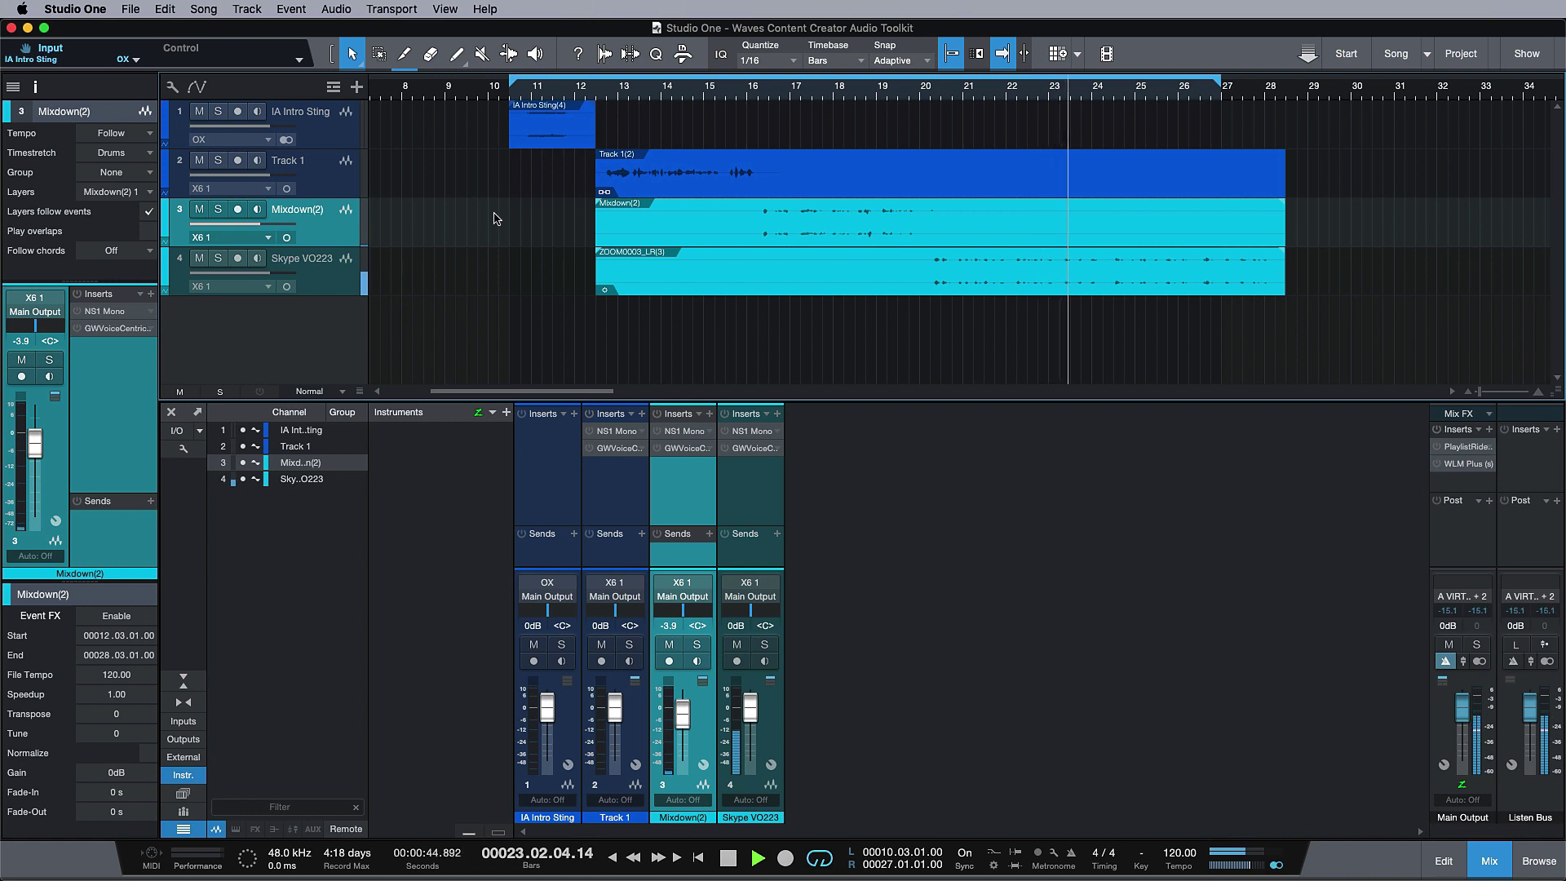
{"action": "key", "text": "space"}
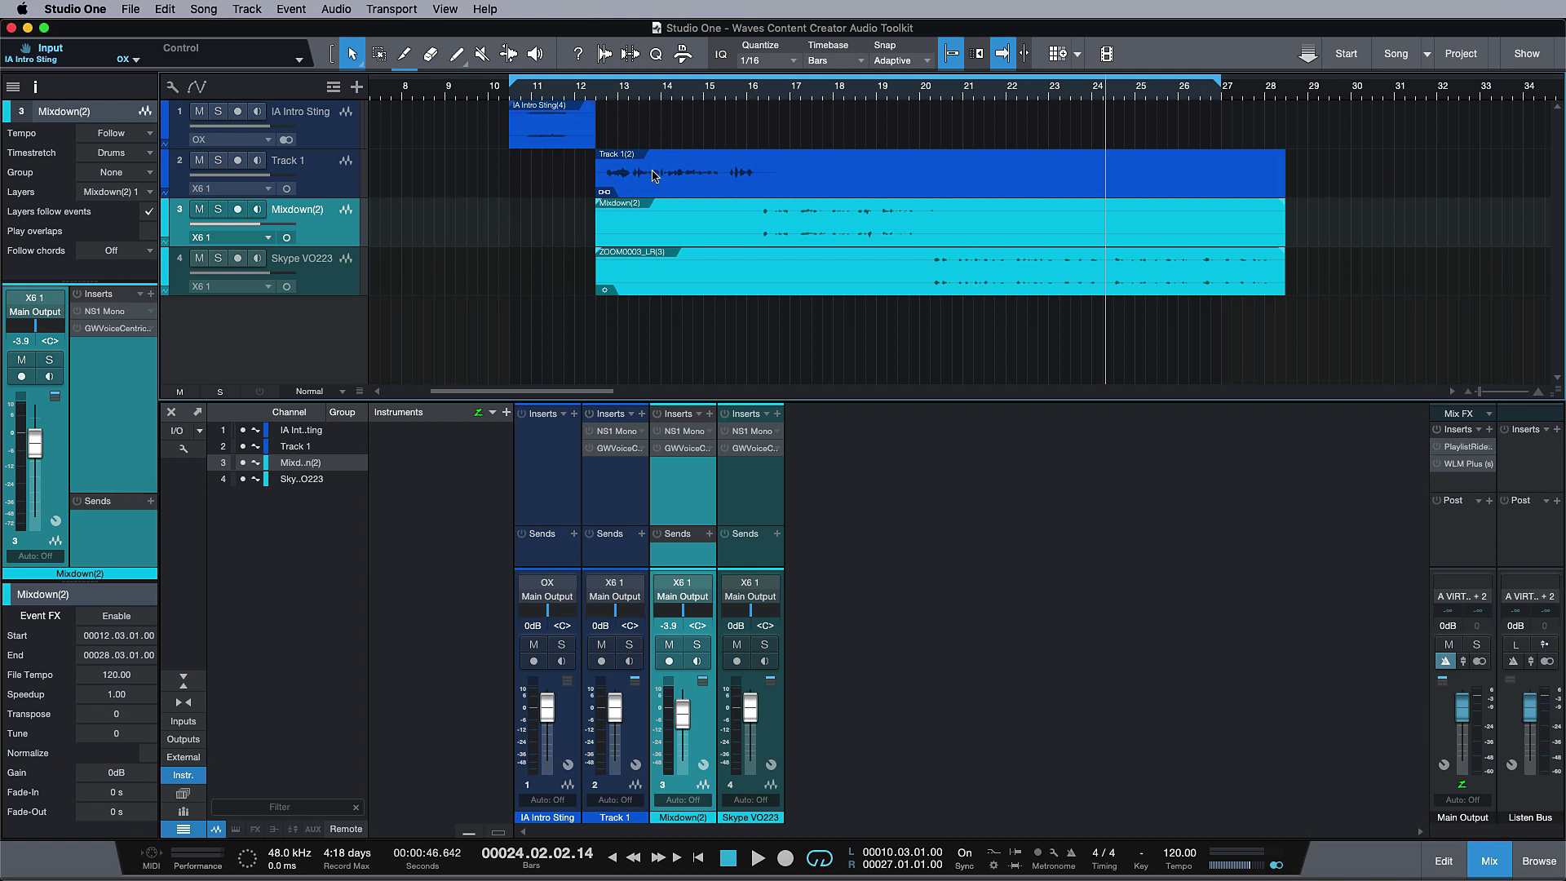
Step: Solo Track 1 and play it alone from bar 12
{"action": "left_click", "coordinate": [601, 97]}
{"action": "left_click", "coordinate": [310, 192]}
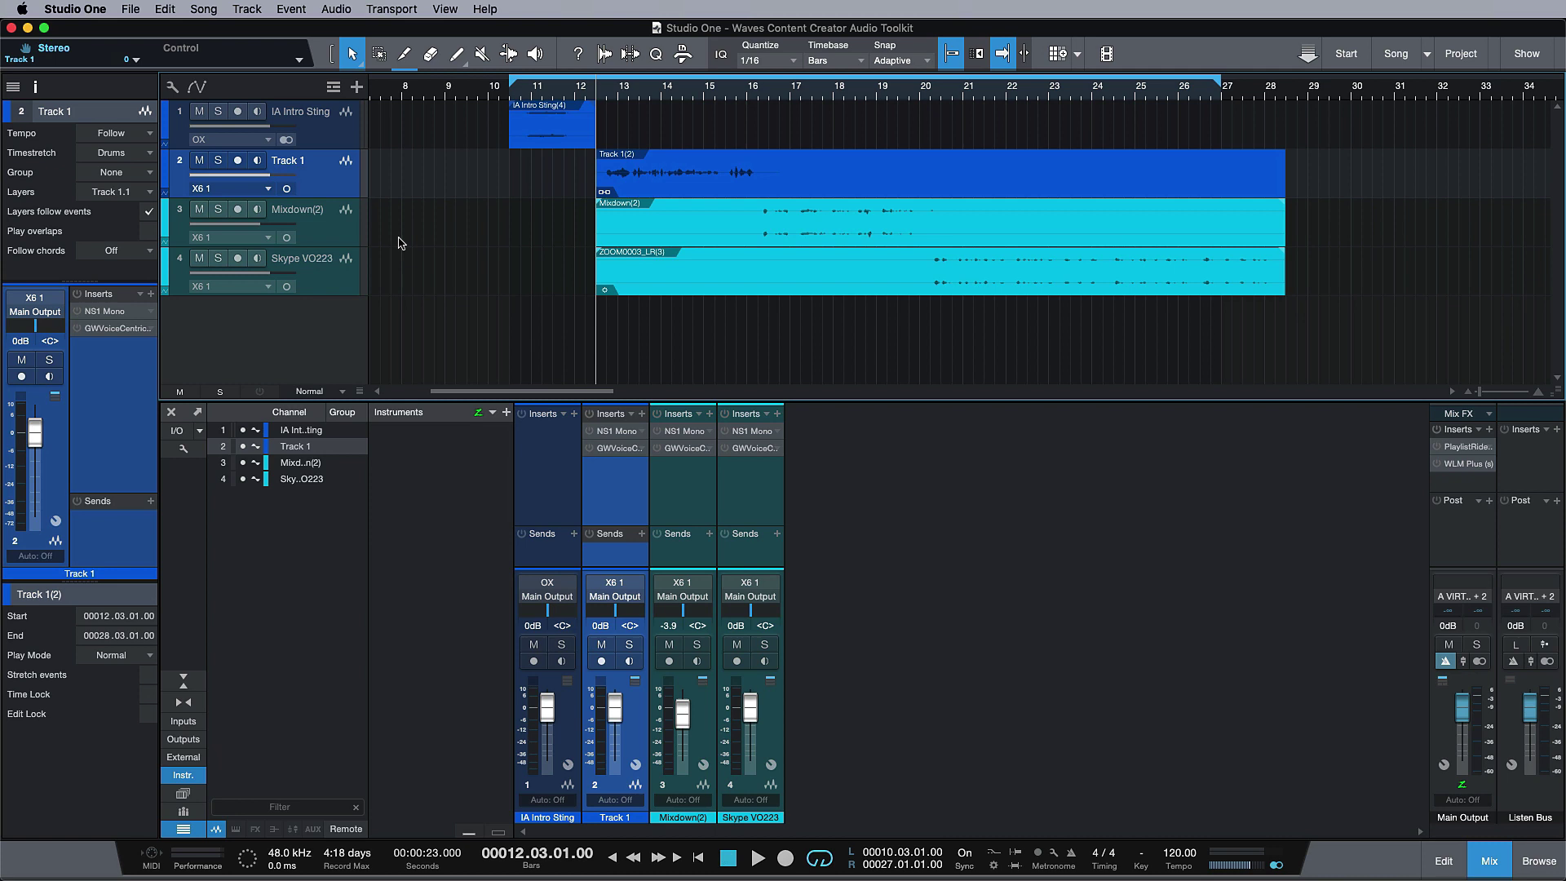
{"action": "left_click", "coordinate": [218, 160]}
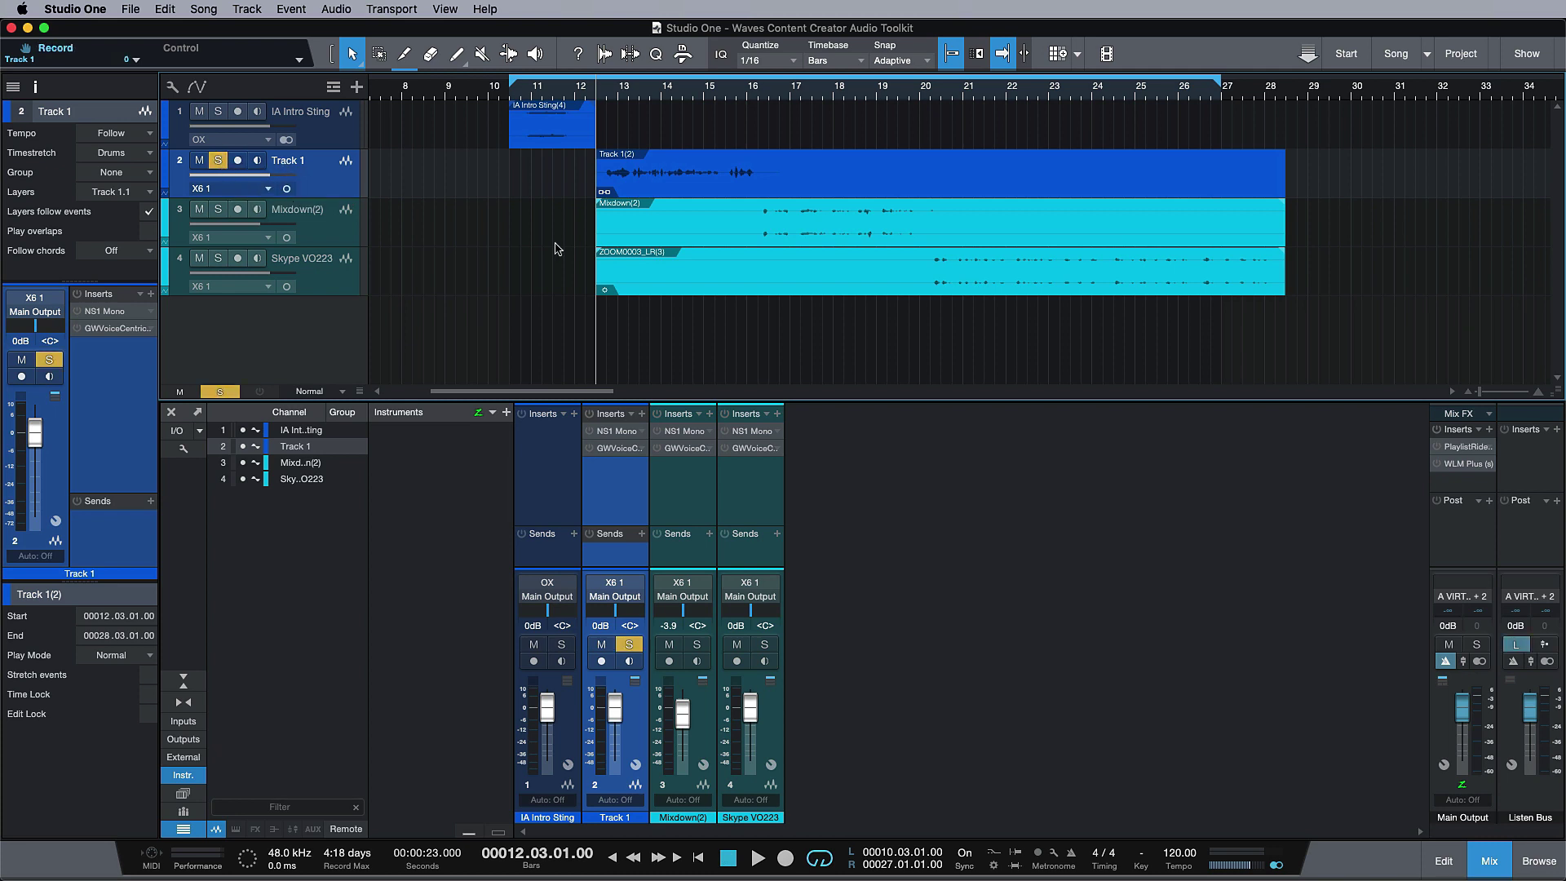
{"action": "key", "text": "space"}
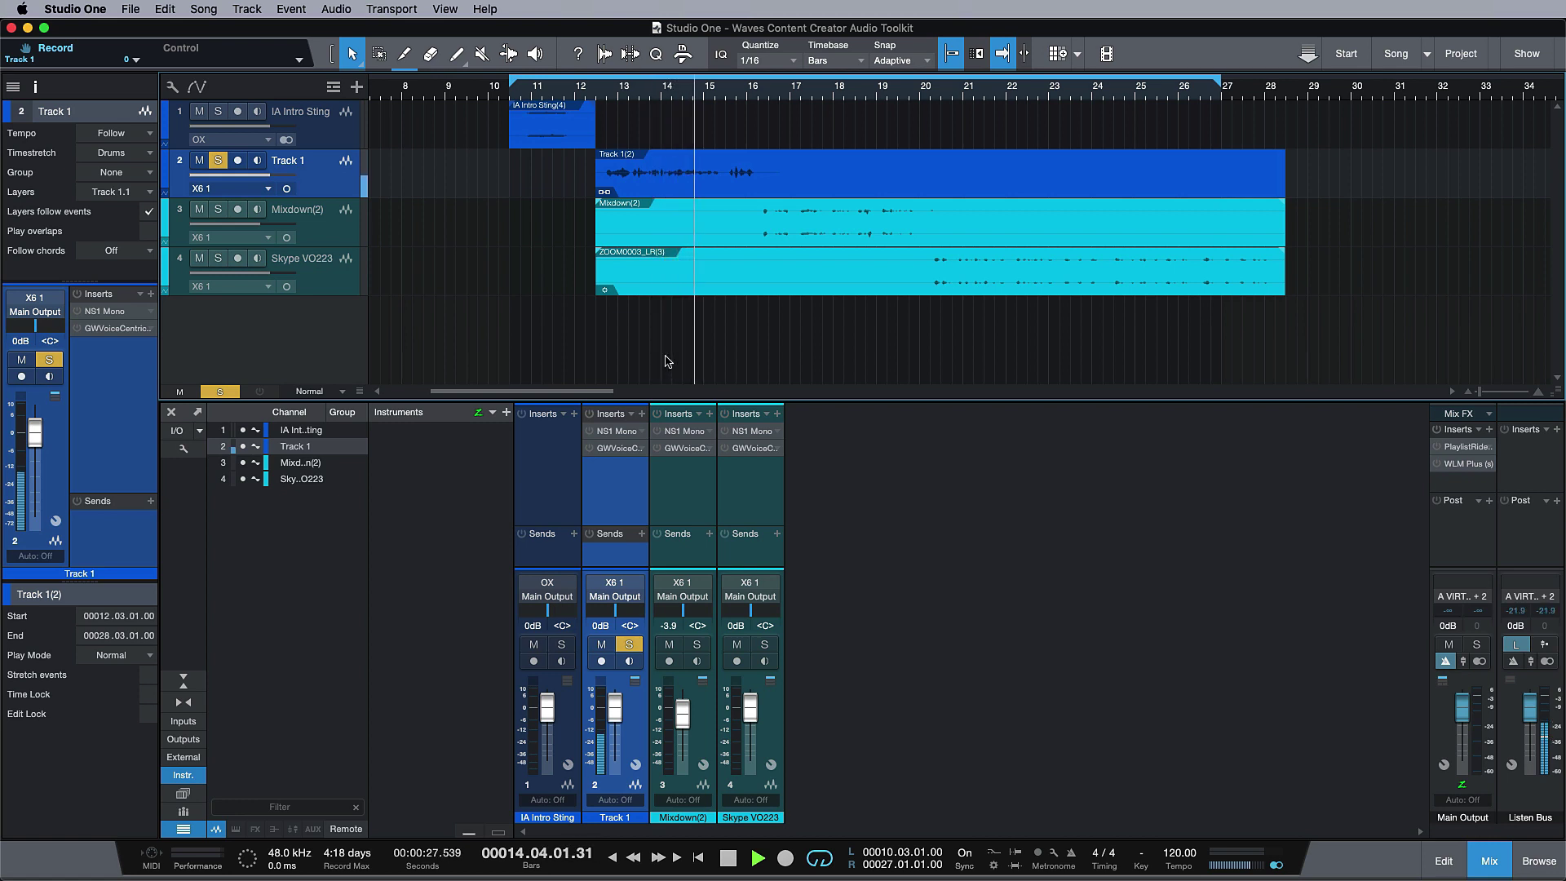
{"action": "key", "text": "space"}
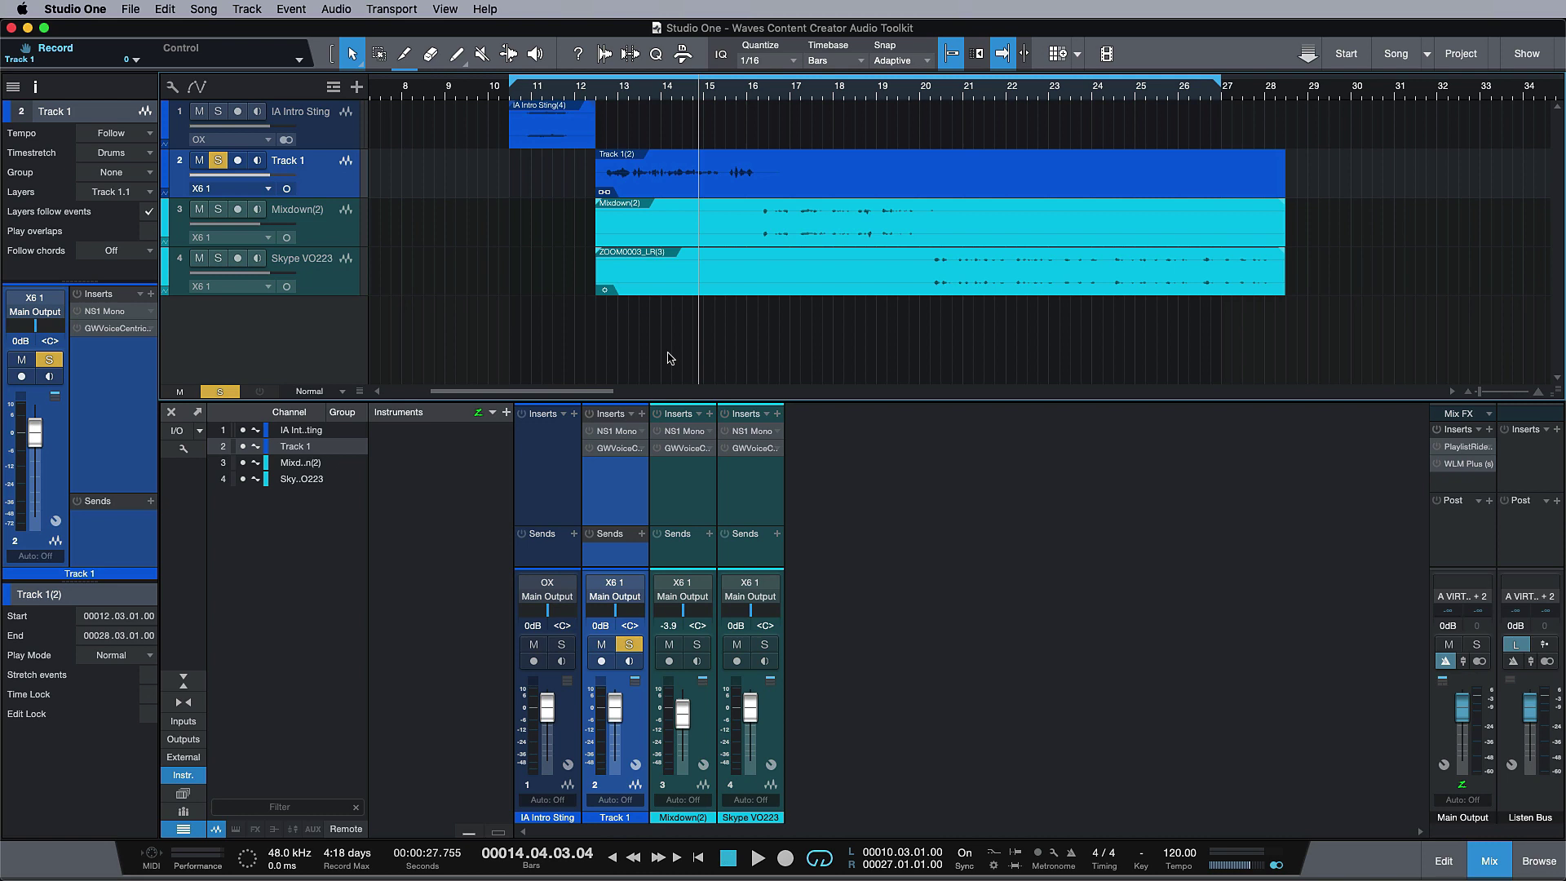
Step: Switch the solo to Mixdown(2) and play it alone from bar 14.3
{"action": "left_click", "coordinate": [218, 209]}
{"action": "left_click", "coordinate": [218, 161]}
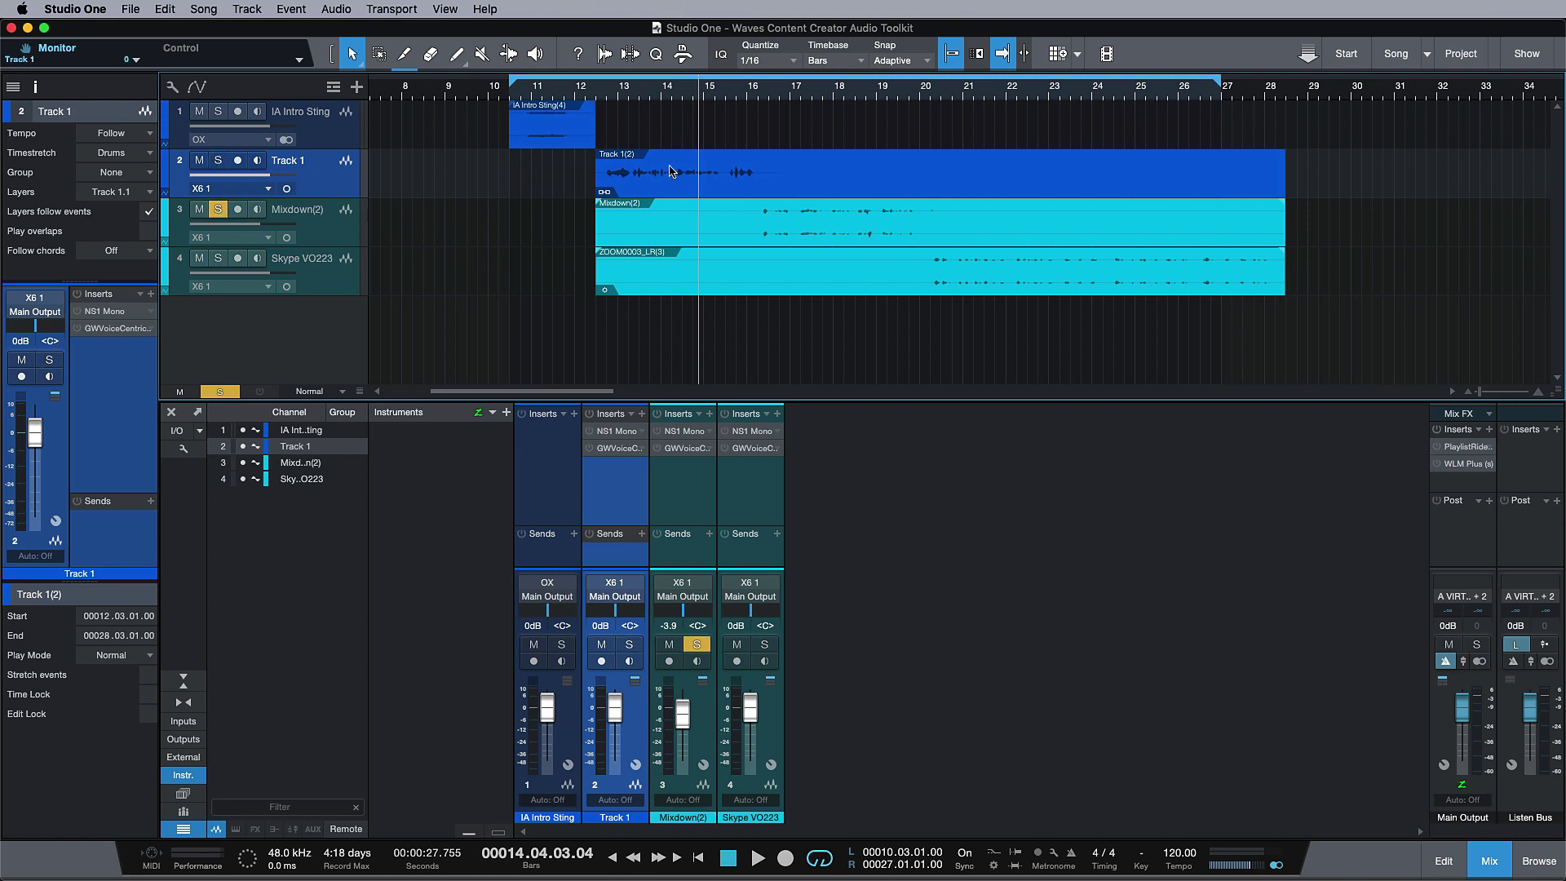
{"action": "left_click", "coordinate": [682, 96]}
{"action": "key", "text": "space"}
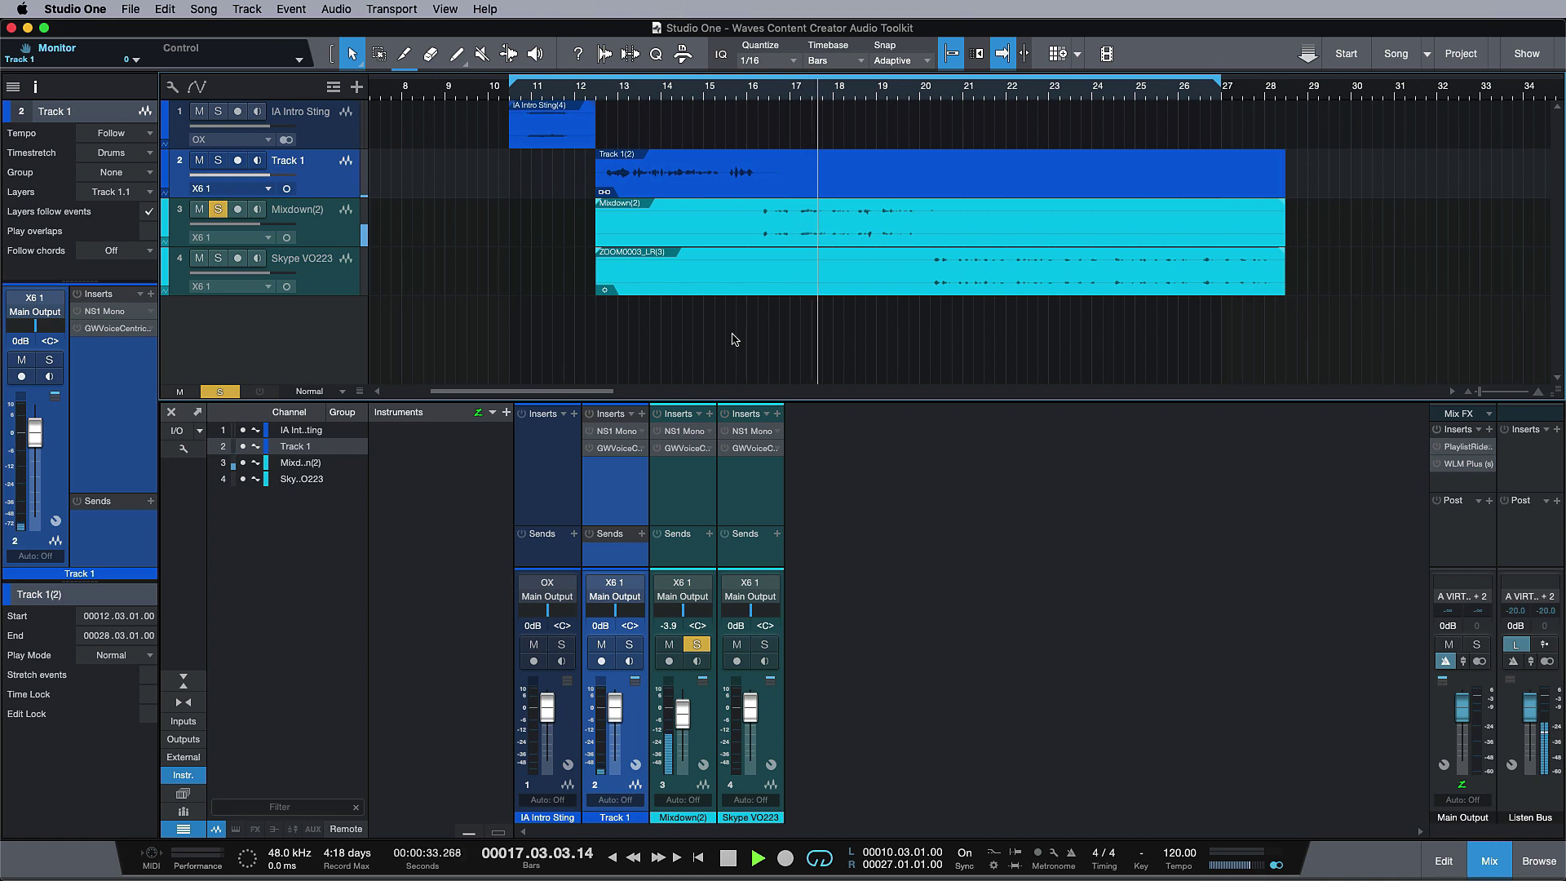
{"action": "key", "text": "space"}
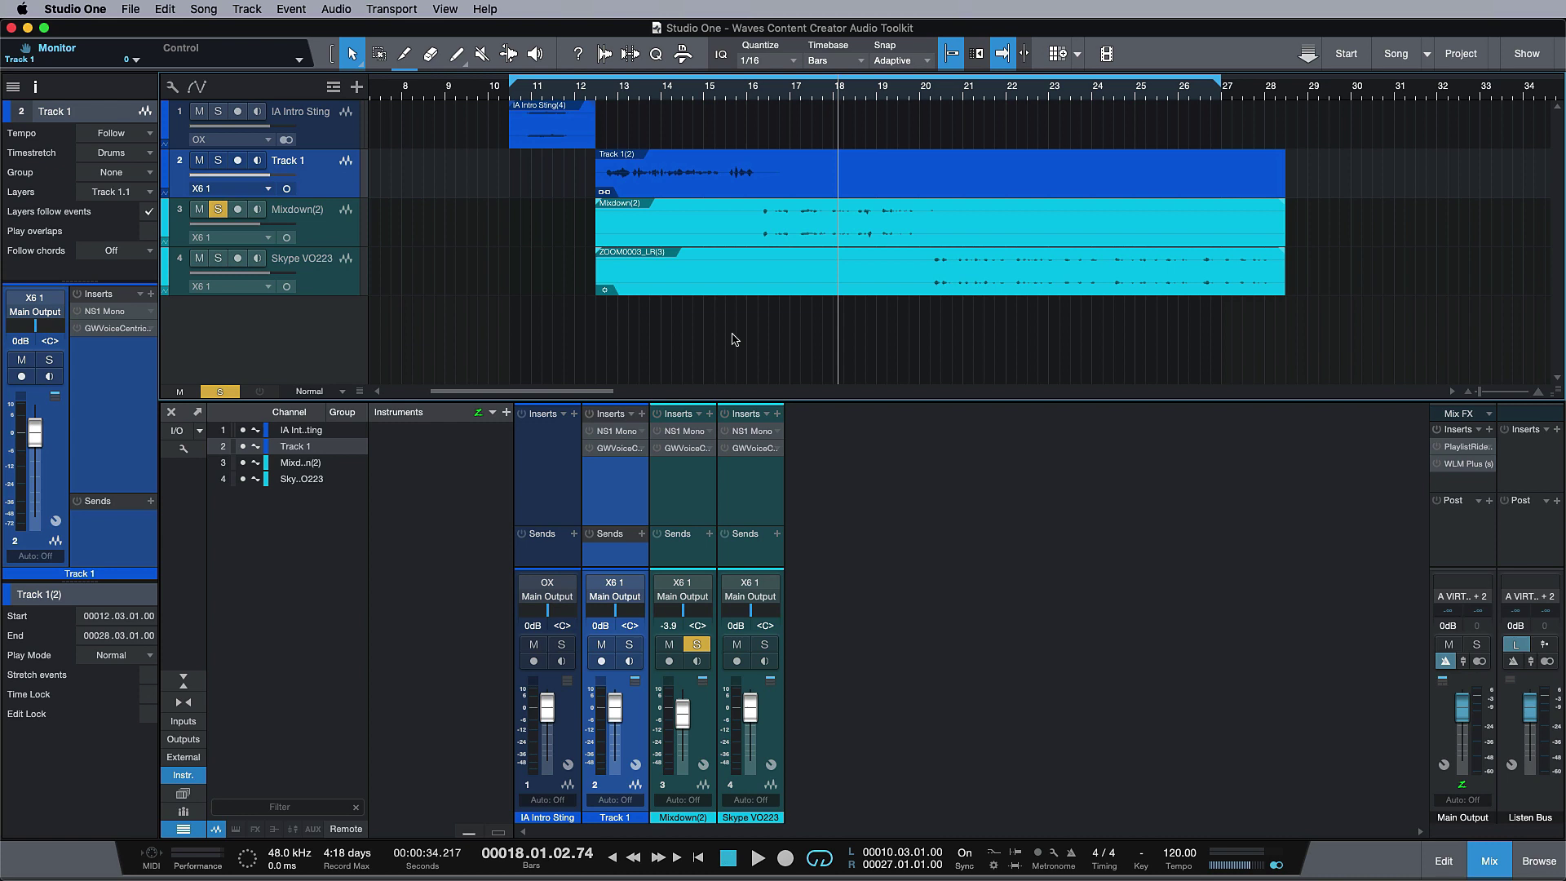
Step: Switch the solo to Skype VO223, audition it, then enable Track 1's NS1 Mono
{"action": "left_click", "coordinate": [218, 257]}
{"action": "left_click", "coordinate": [220, 211]}
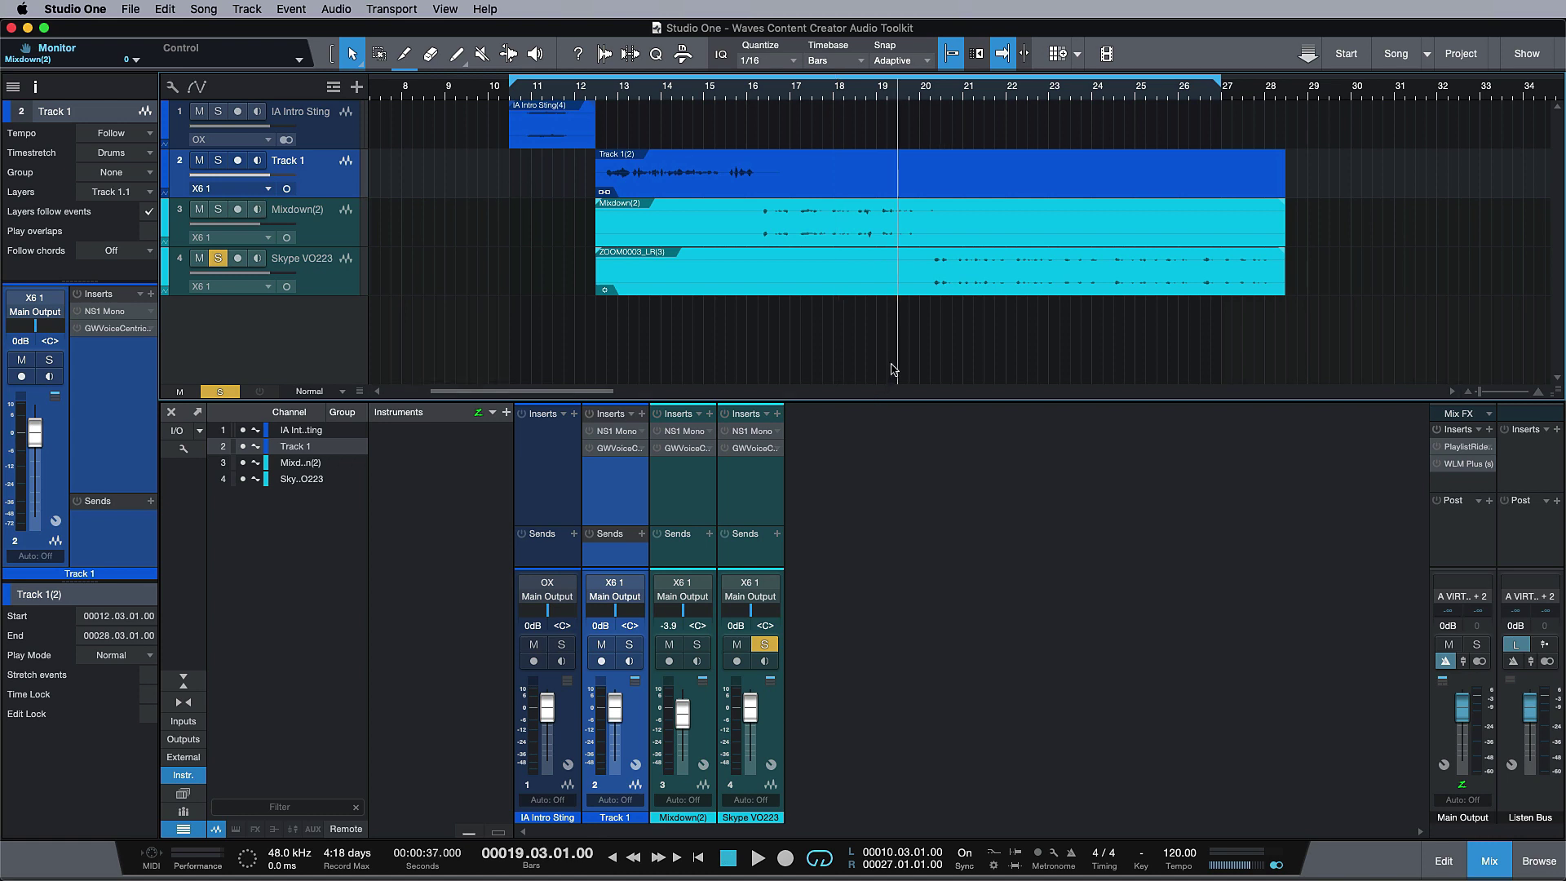
{"action": "key", "text": "space"}
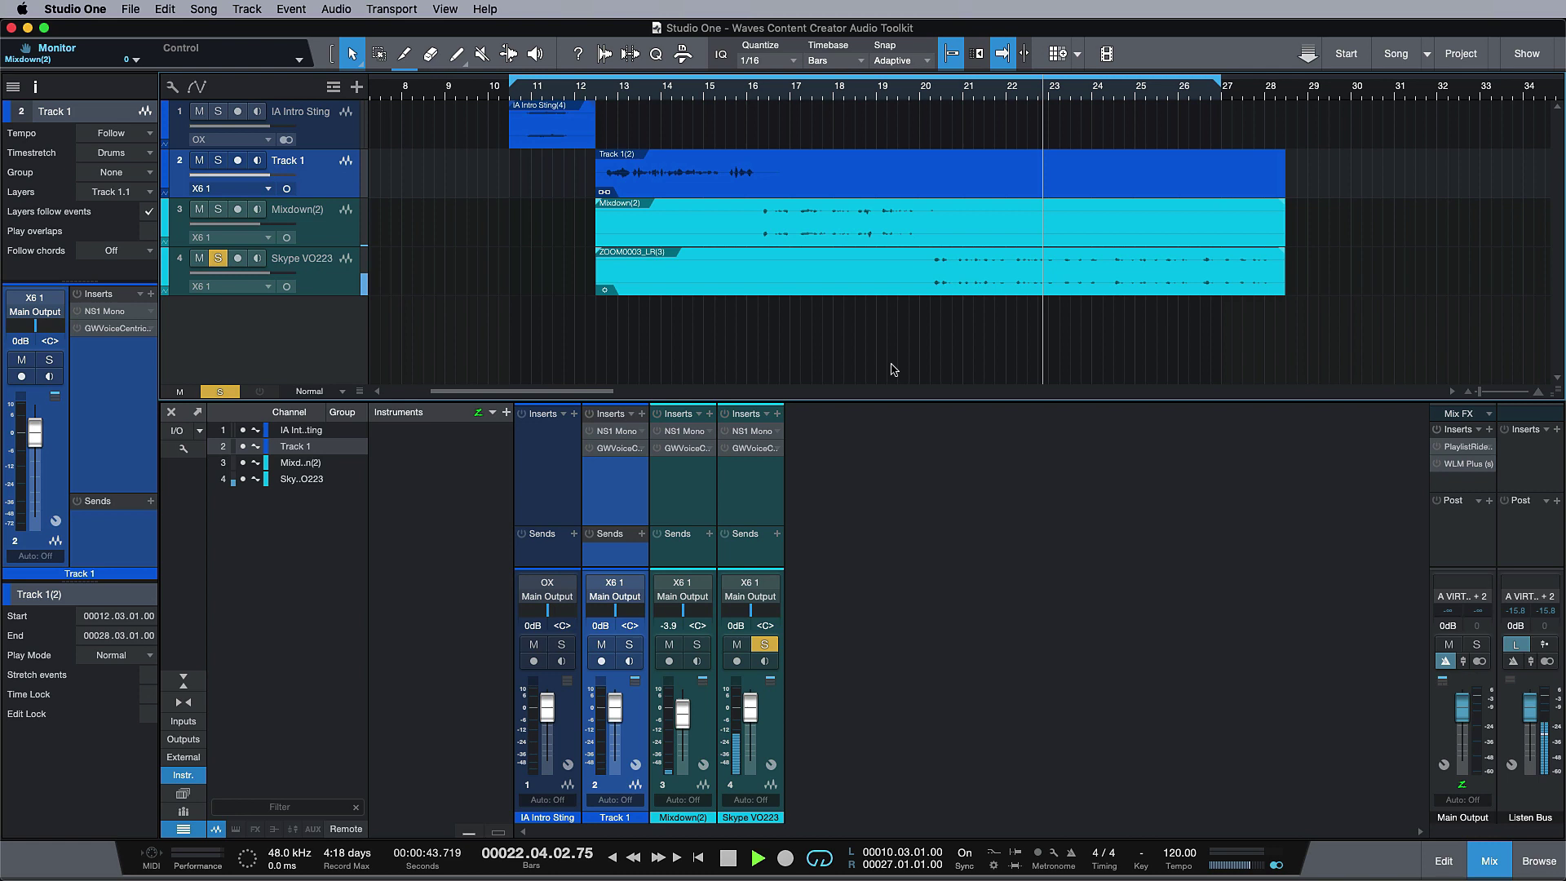
{"action": "key", "text": "space"}
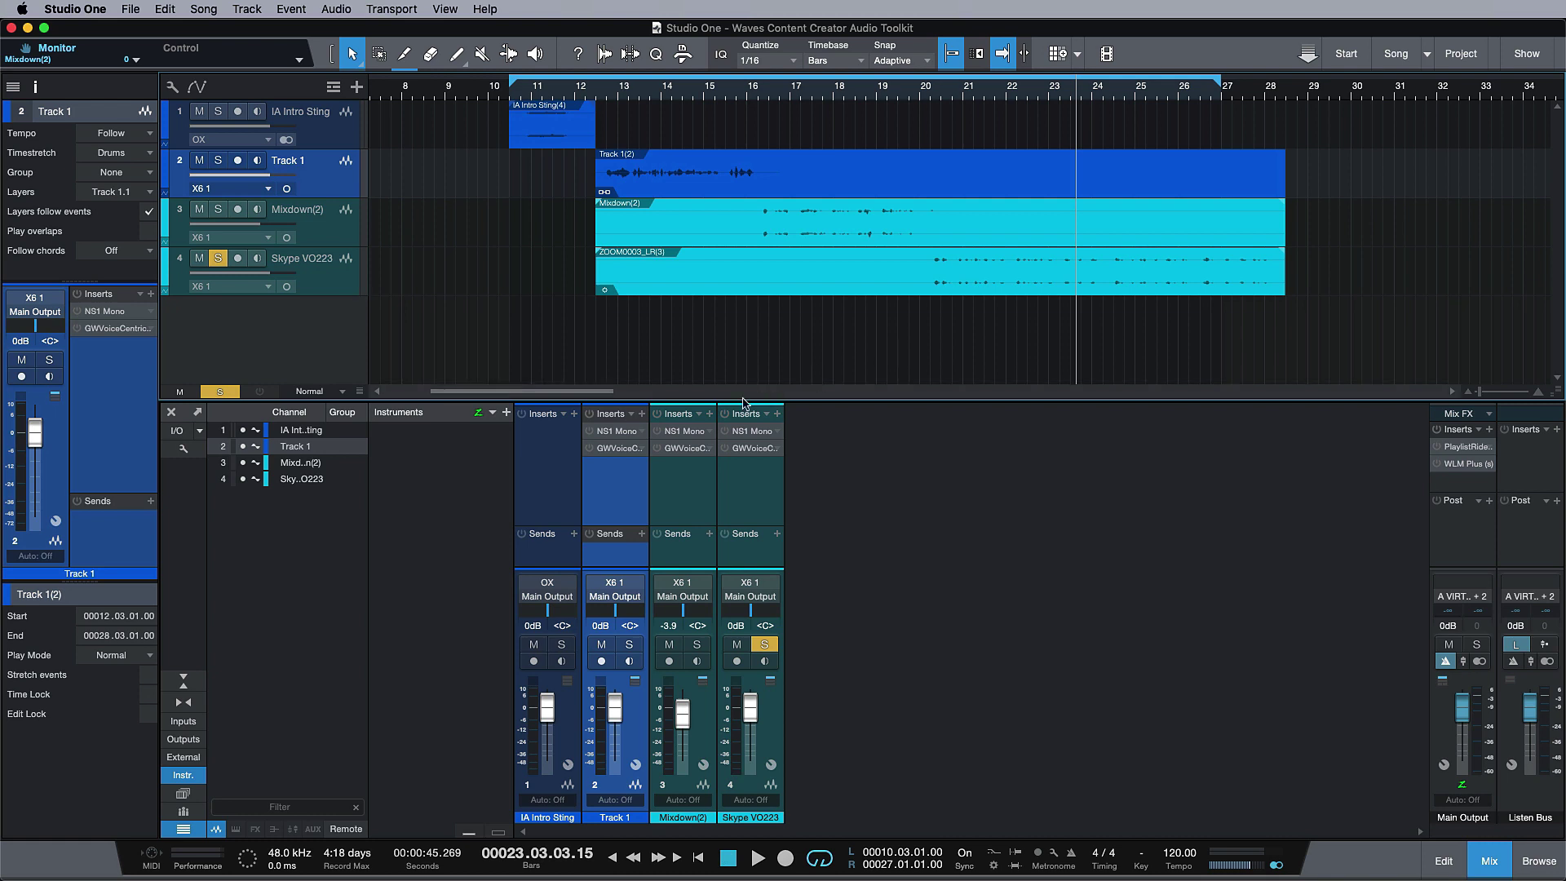
{"action": "left_click", "coordinate": [589, 431]}
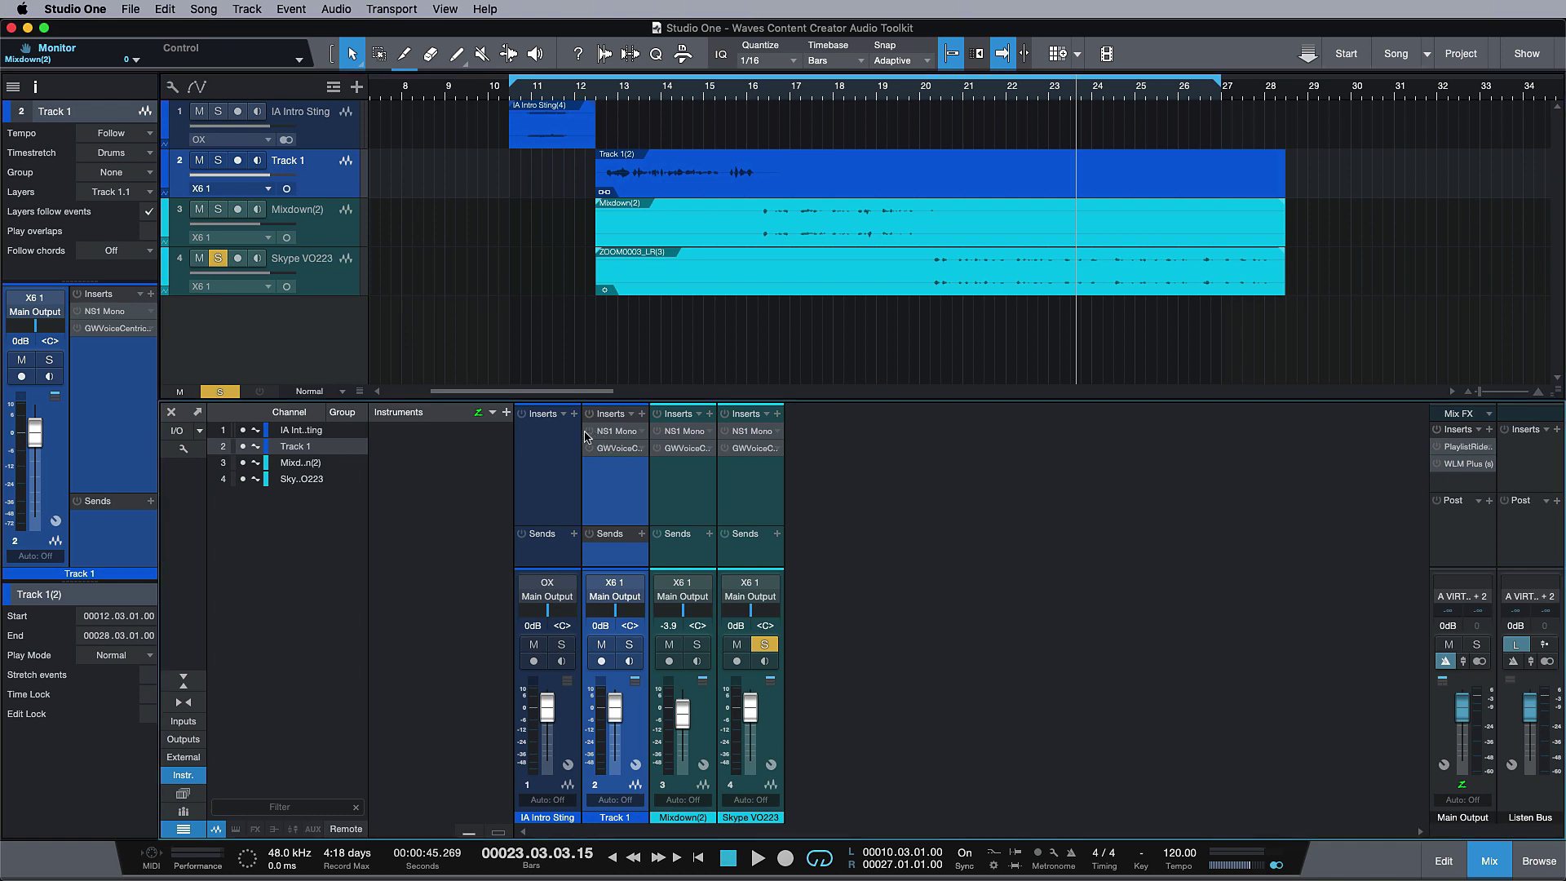
Step: Bypass Track 1's NS1 Mono and enable PlaylistRider and WLM Plus on the Main Output
{"action": "left_click", "coordinate": [589, 432]}
{"action": "left_click", "coordinate": [567, 473]}
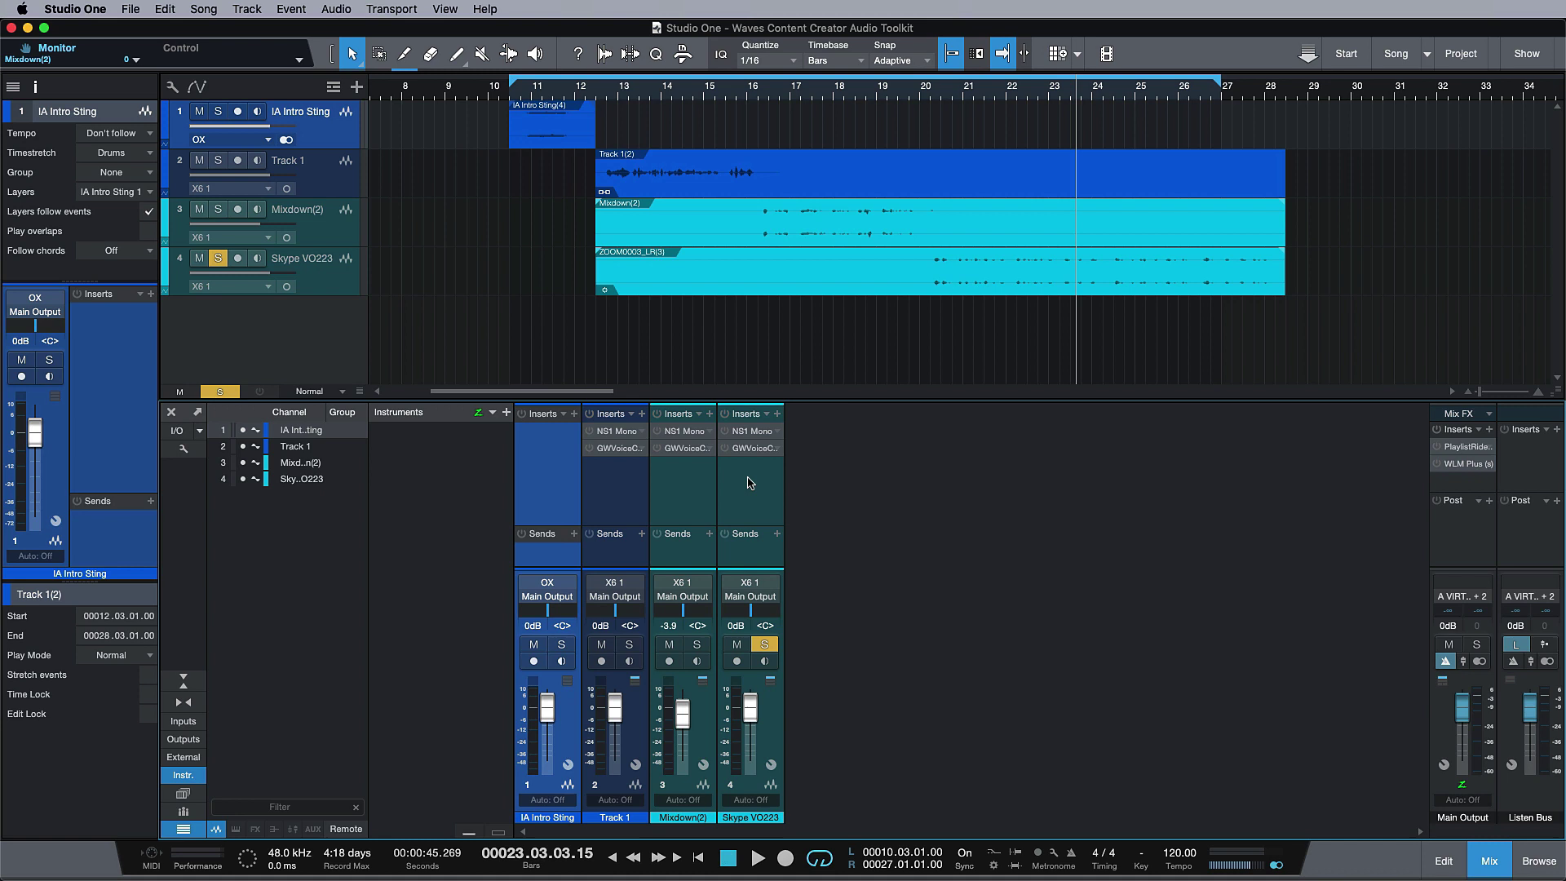
{"action": "left_click", "coordinate": [749, 483], "text": "shift"}
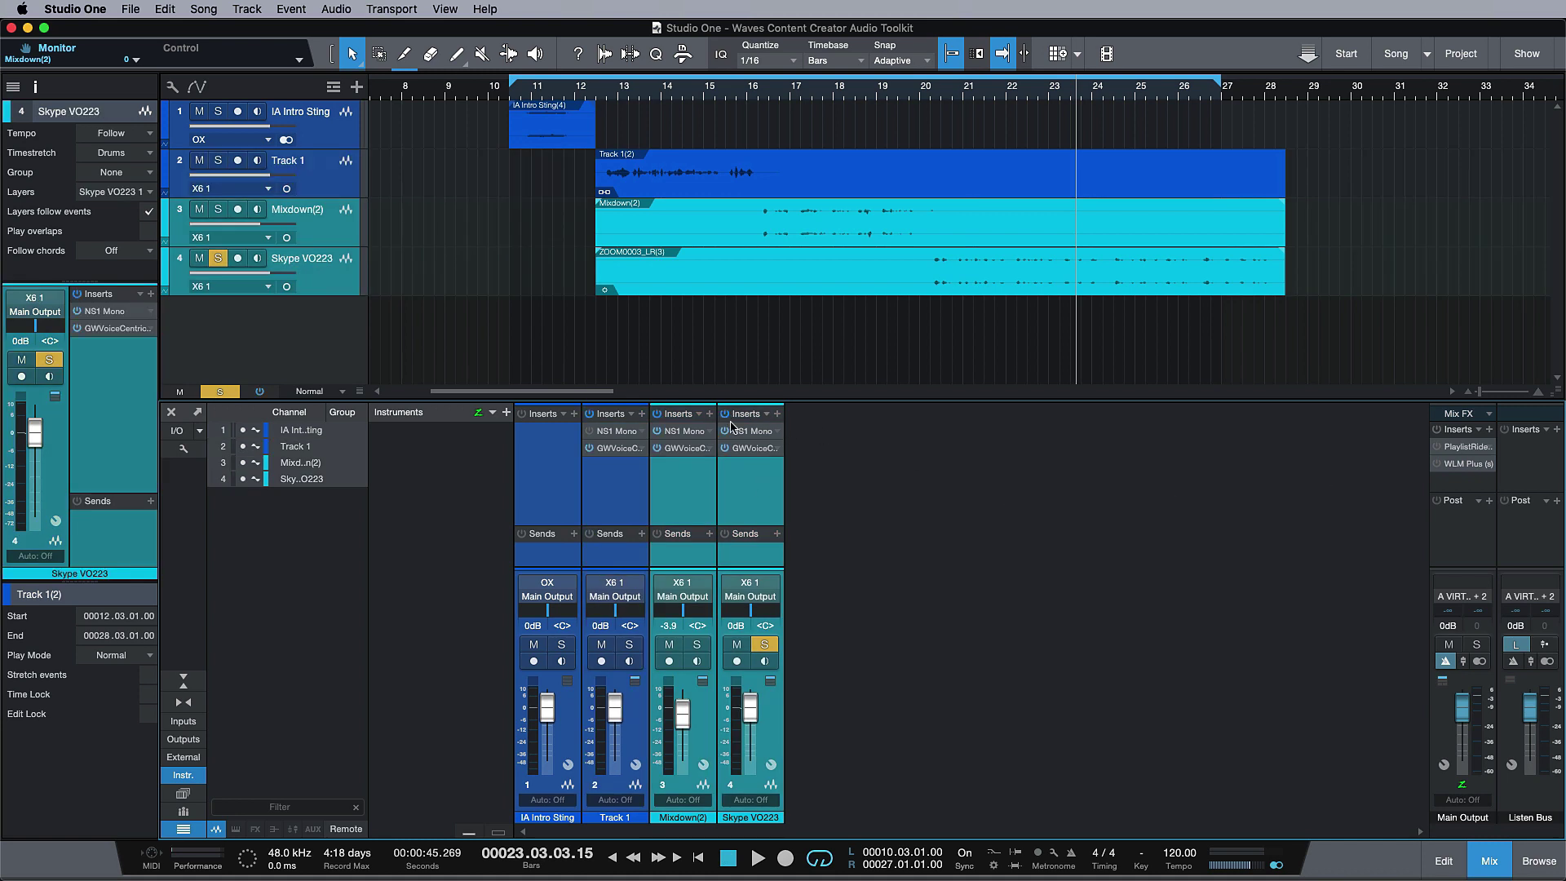
{"action": "left_click", "coordinate": [719, 494]}
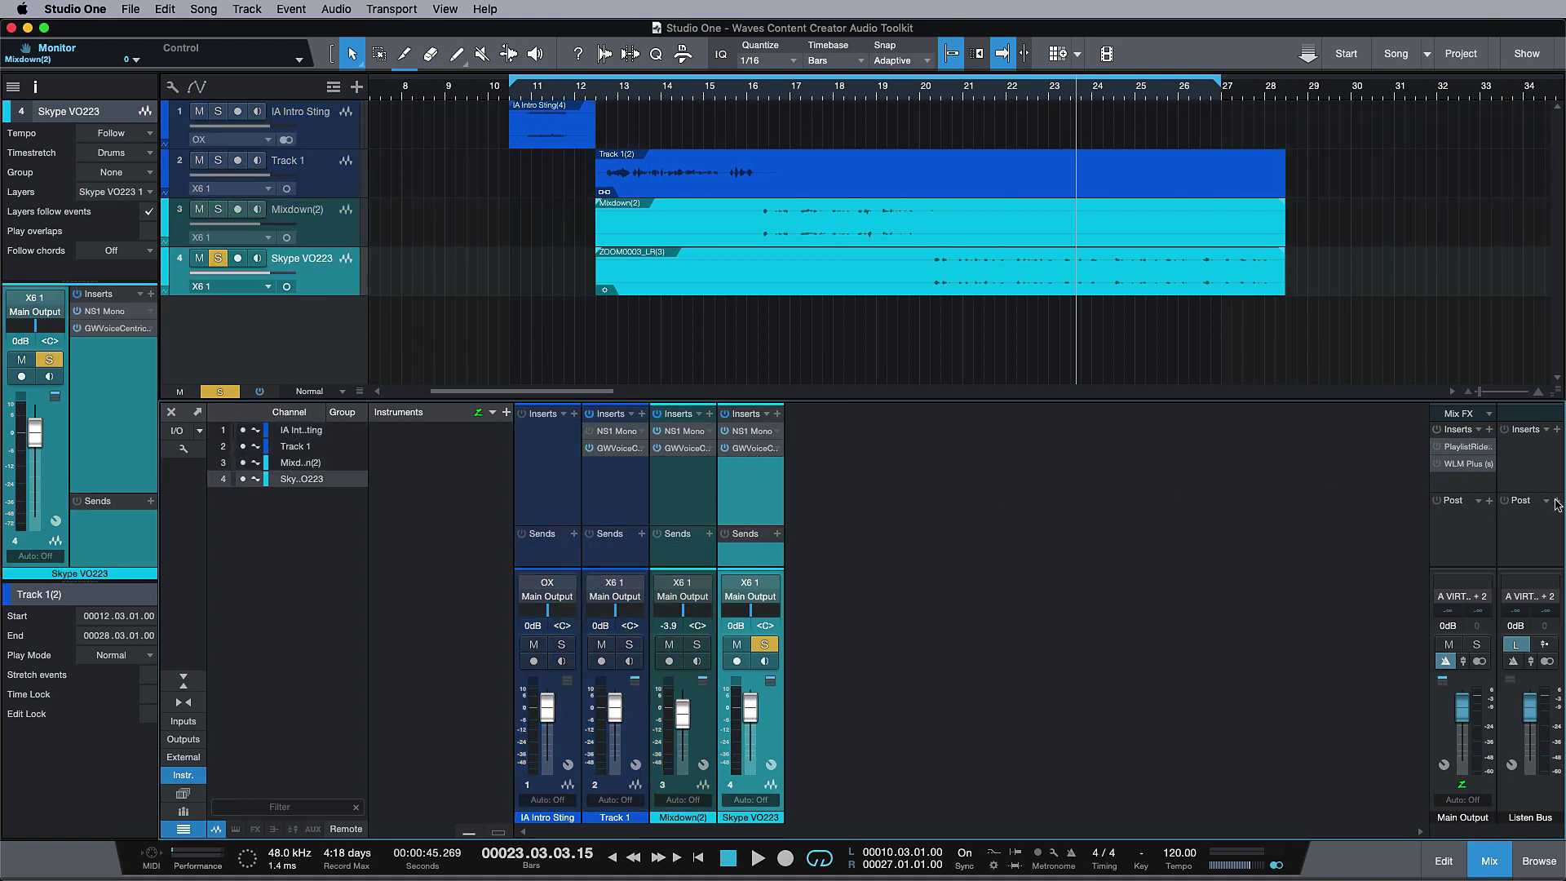
{"action": "left_click", "coordinate": [1486, 482]}
{"action": "left_click", "coordinate": [1436, 430]}
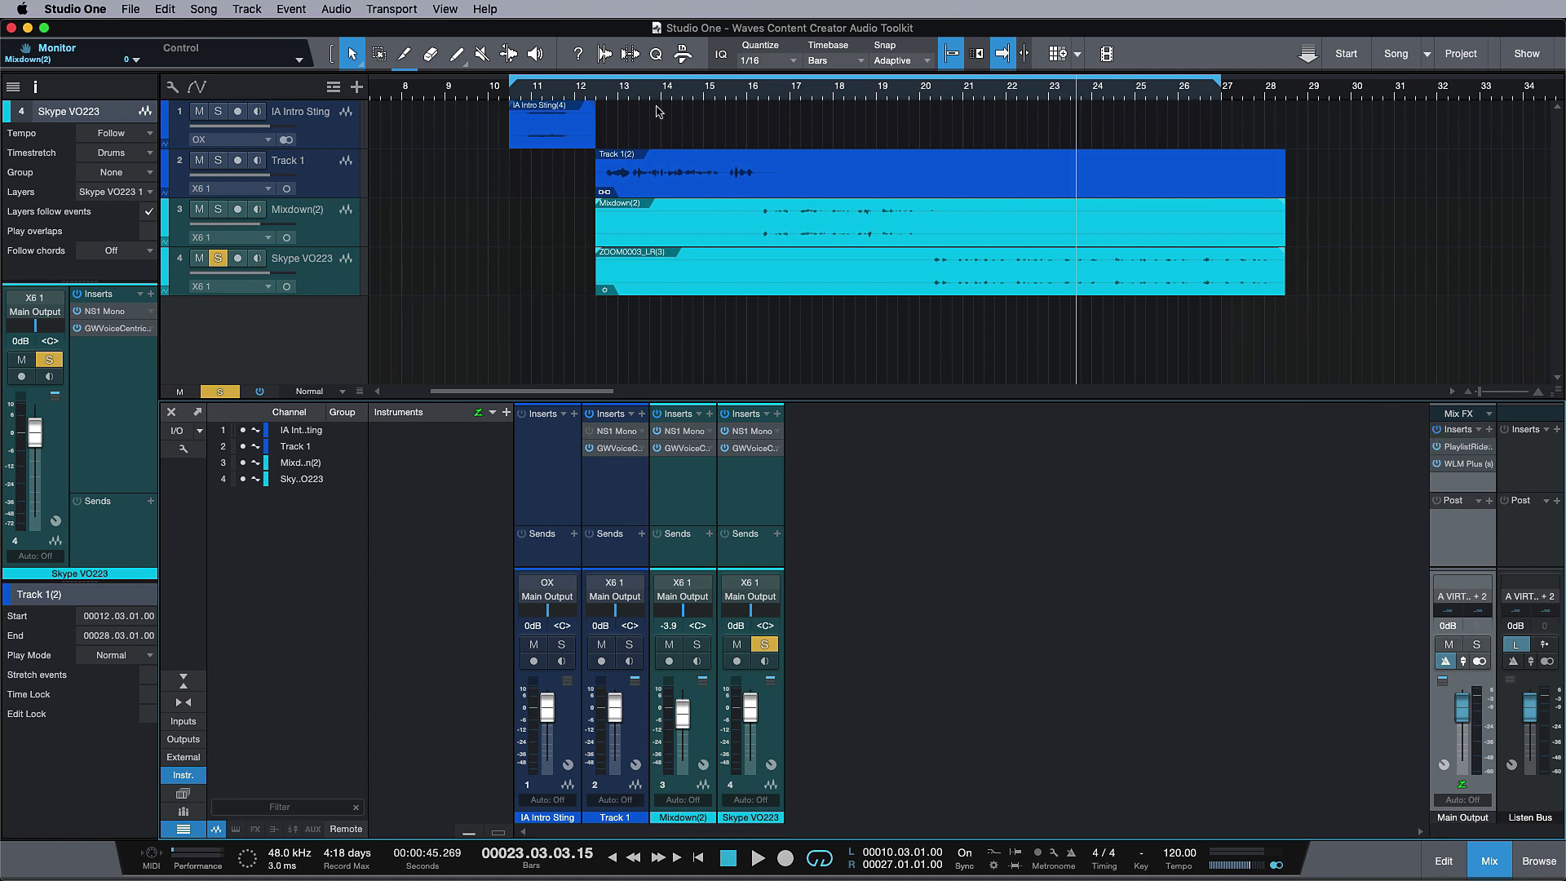
Step: Play from bar 11 with Skype VO223 unsoloed, then stop
{"action": "left_click", "coordinate": [536, 87]}
{"action": "key", "text": "space"}
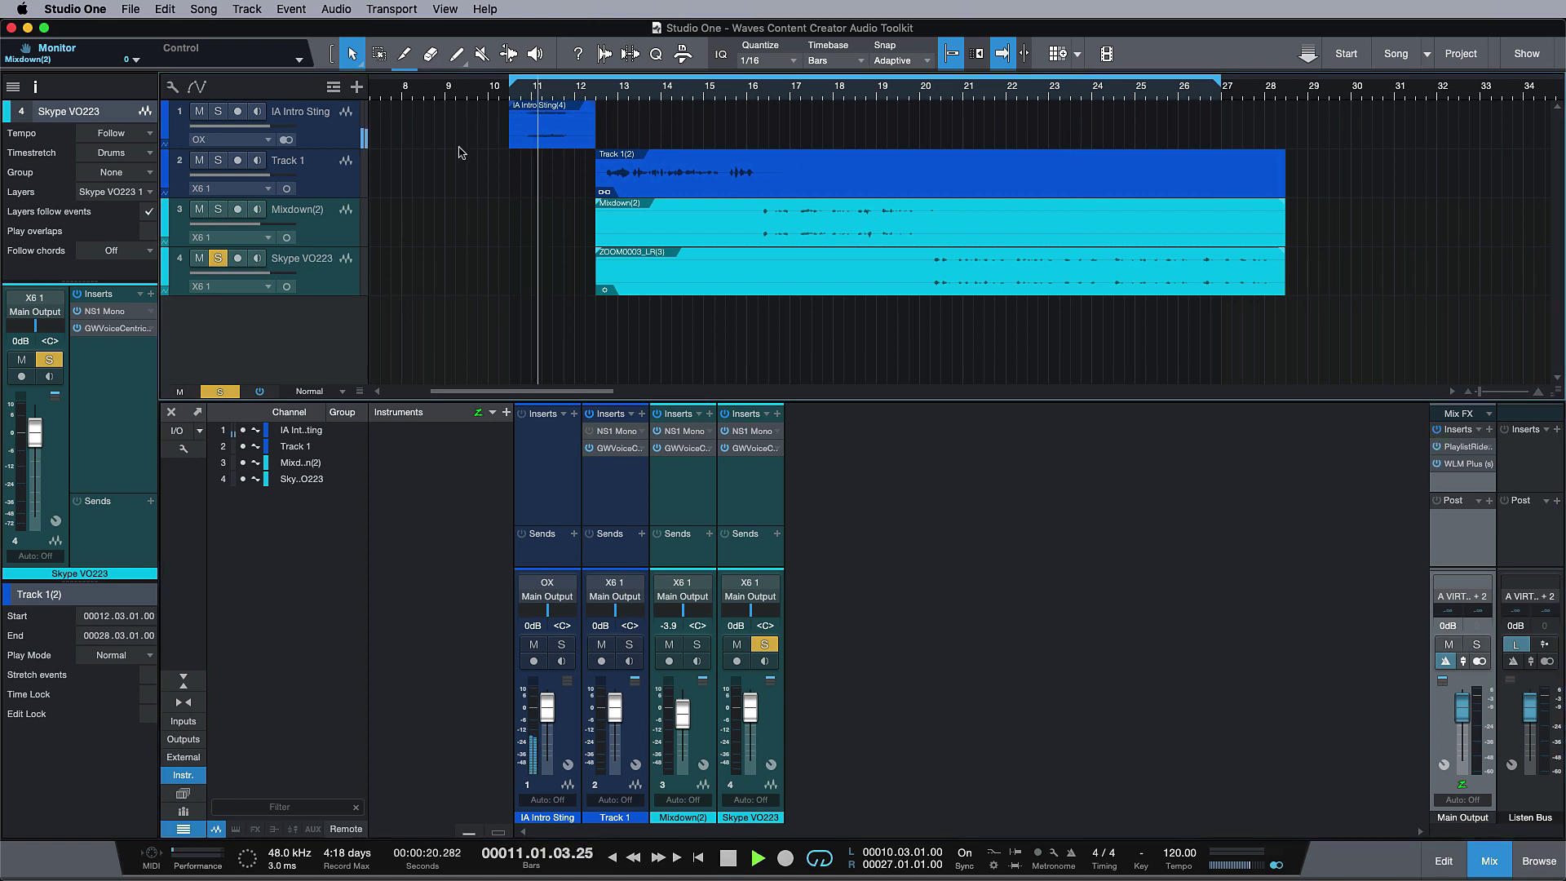
{"action": "left_click", "coordinate": [218, 257]}
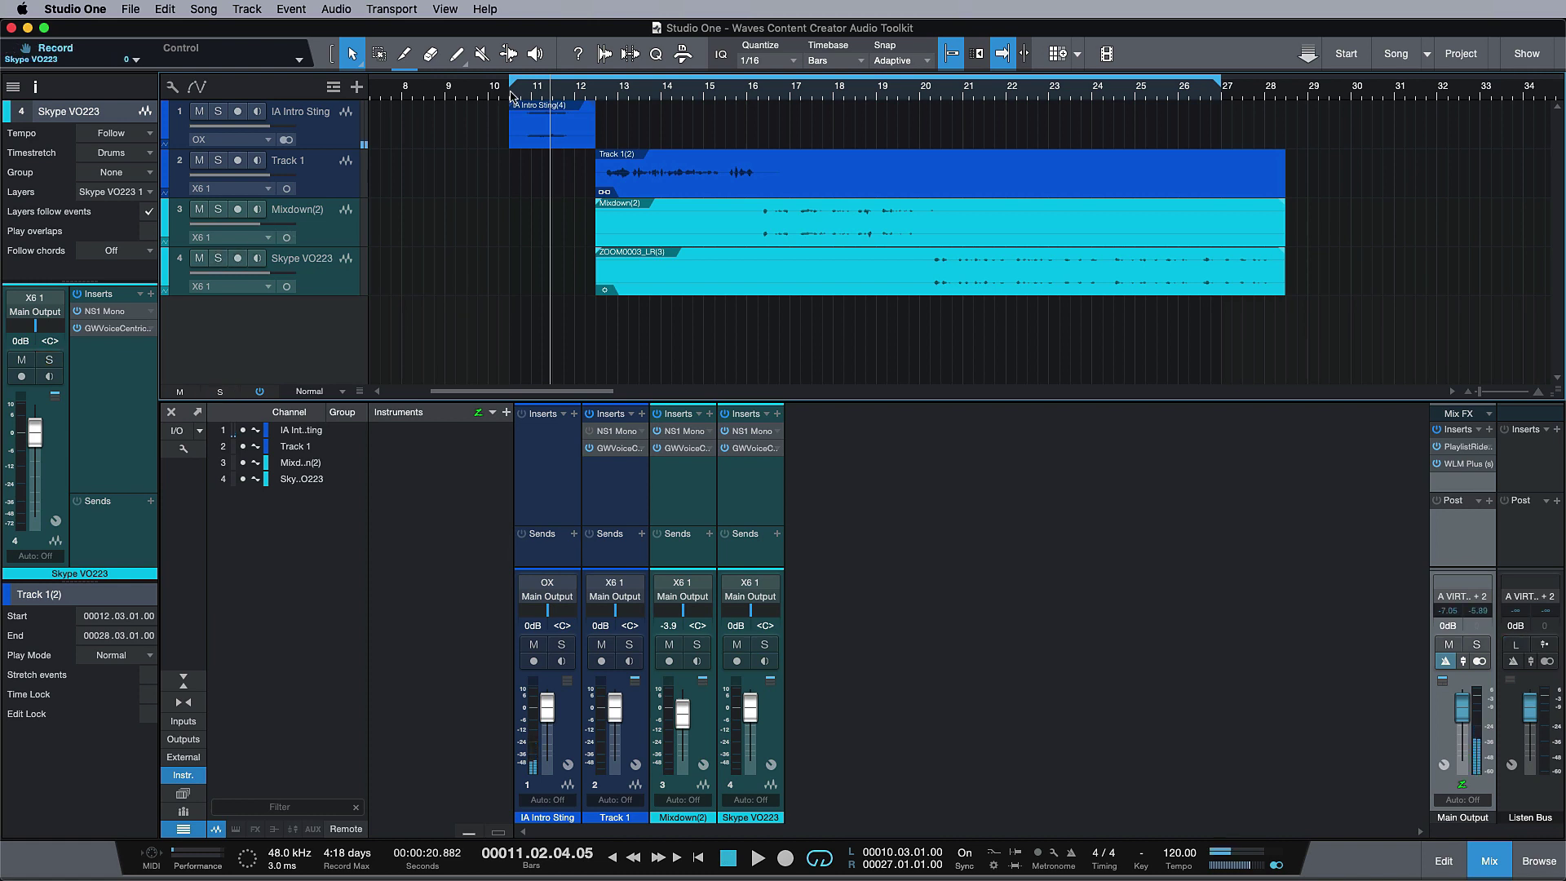
{"action": "key", "text": "space"}
{"action": "key", "text": "space"}
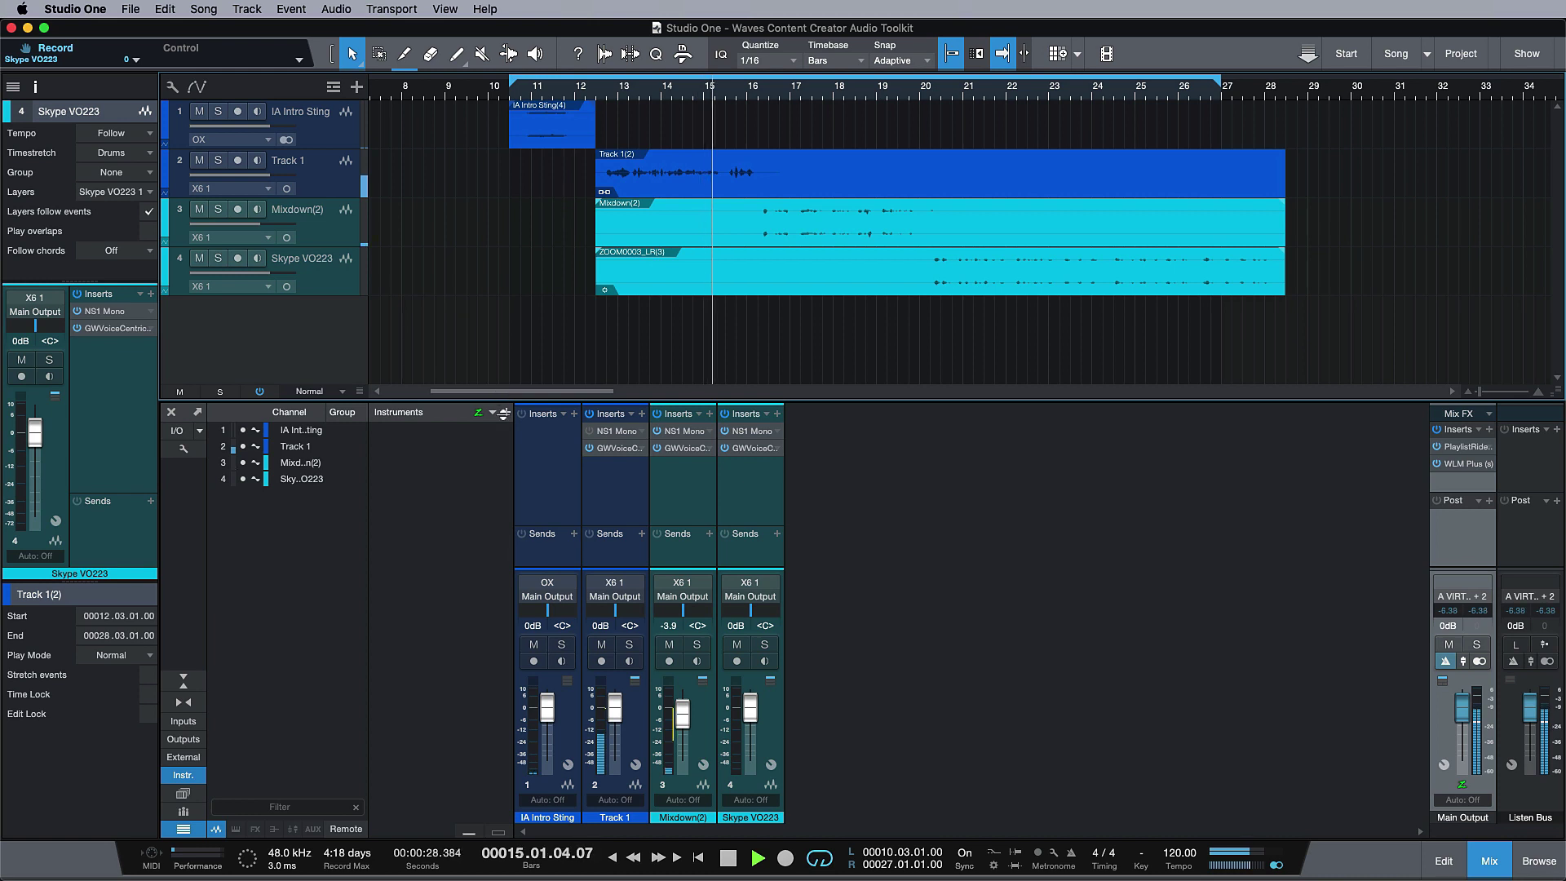
Step: Stop the transport and leave only Track 1's mixer channel selected
{"action": "left_click", "coordinate": [636, 508]}
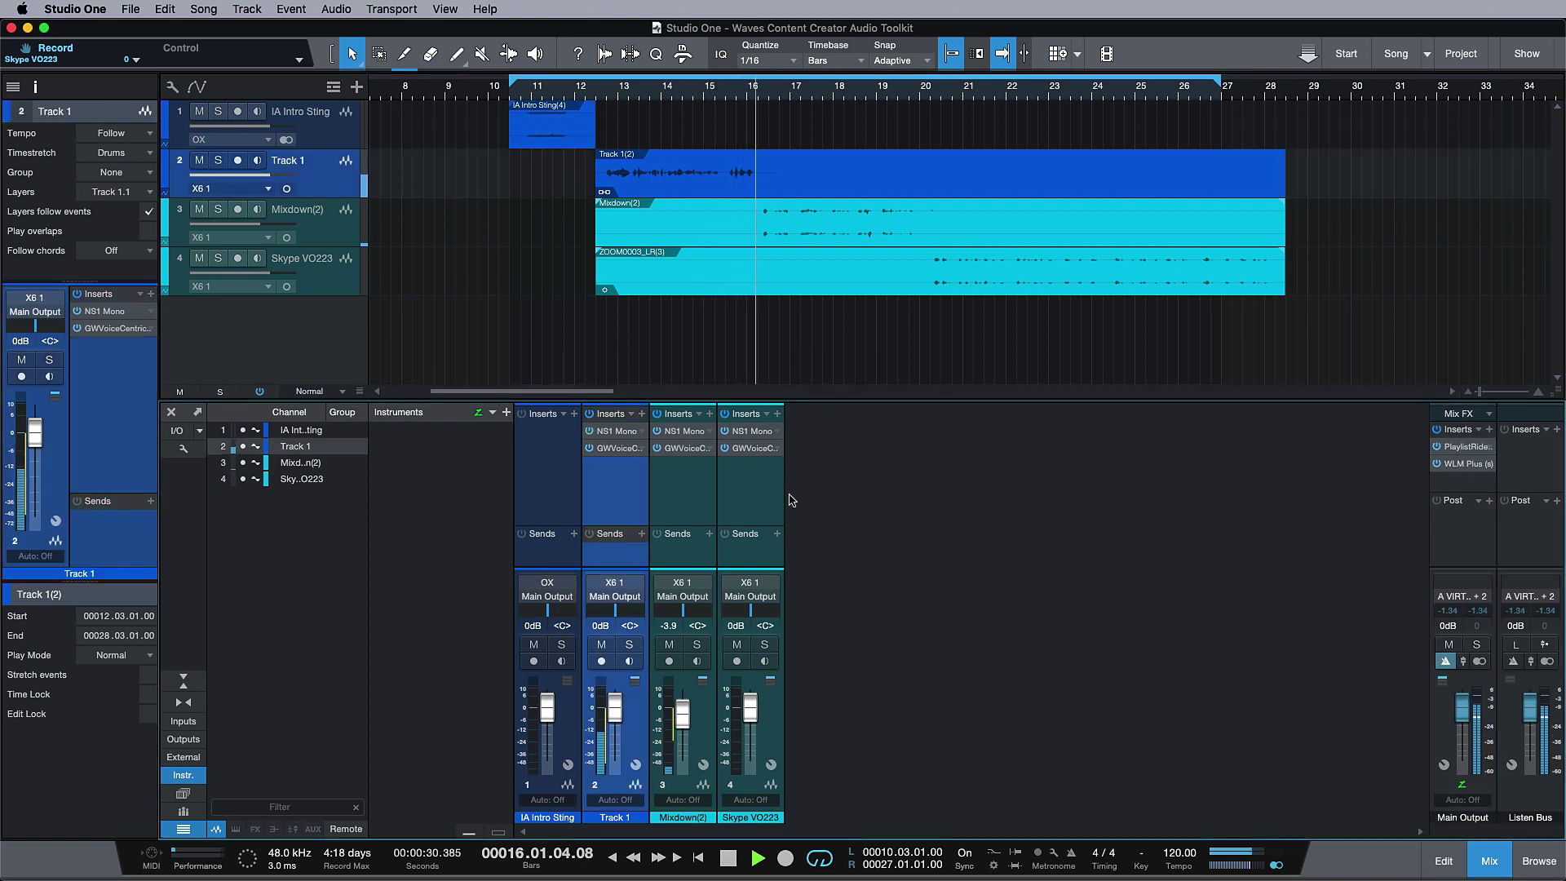
{"action": "left_click", "coordinate": [759, 490], "text": "shift"}
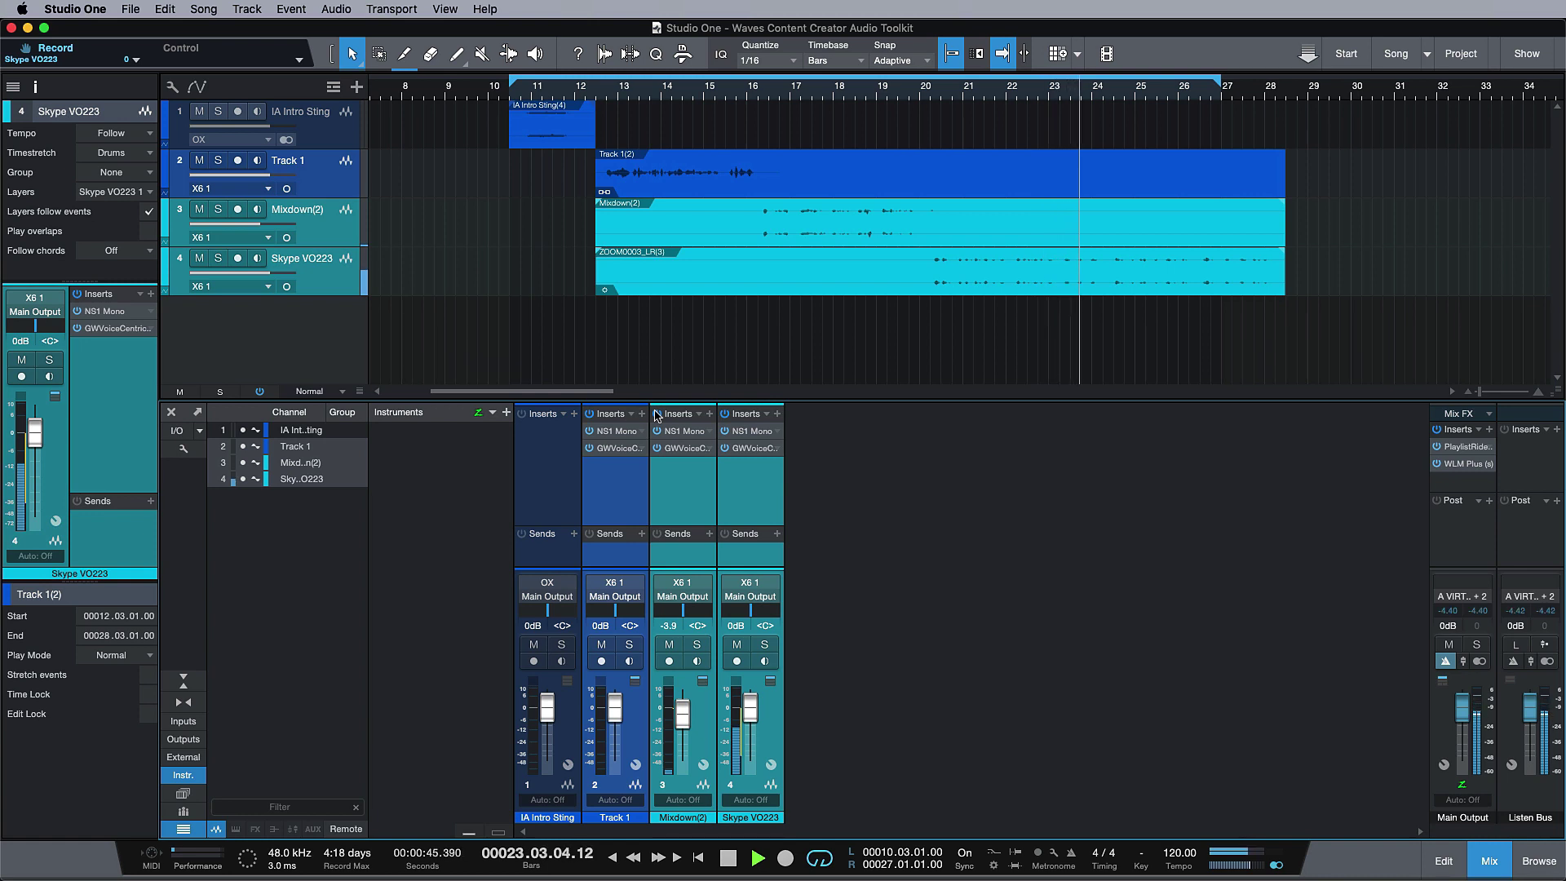
{"action": "key", "text": "space"}
{"action": "left_click", "coordinate": [689, 479]}
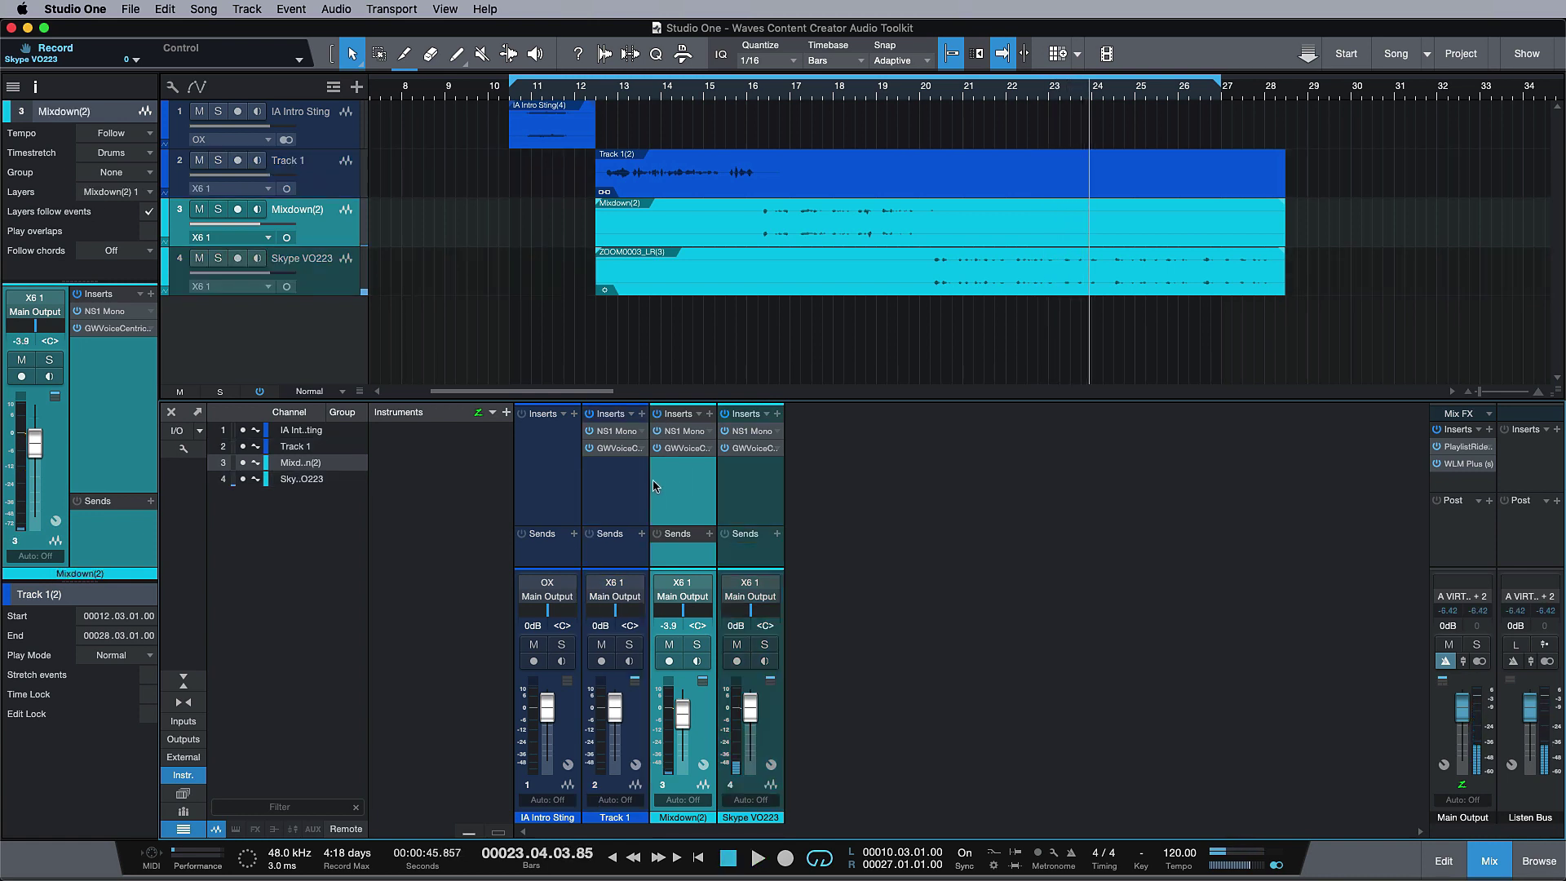
{"action": "left_click", "coordinate": [639, 482]}
{"action": "left_click", "coordinate": [682, 489]}
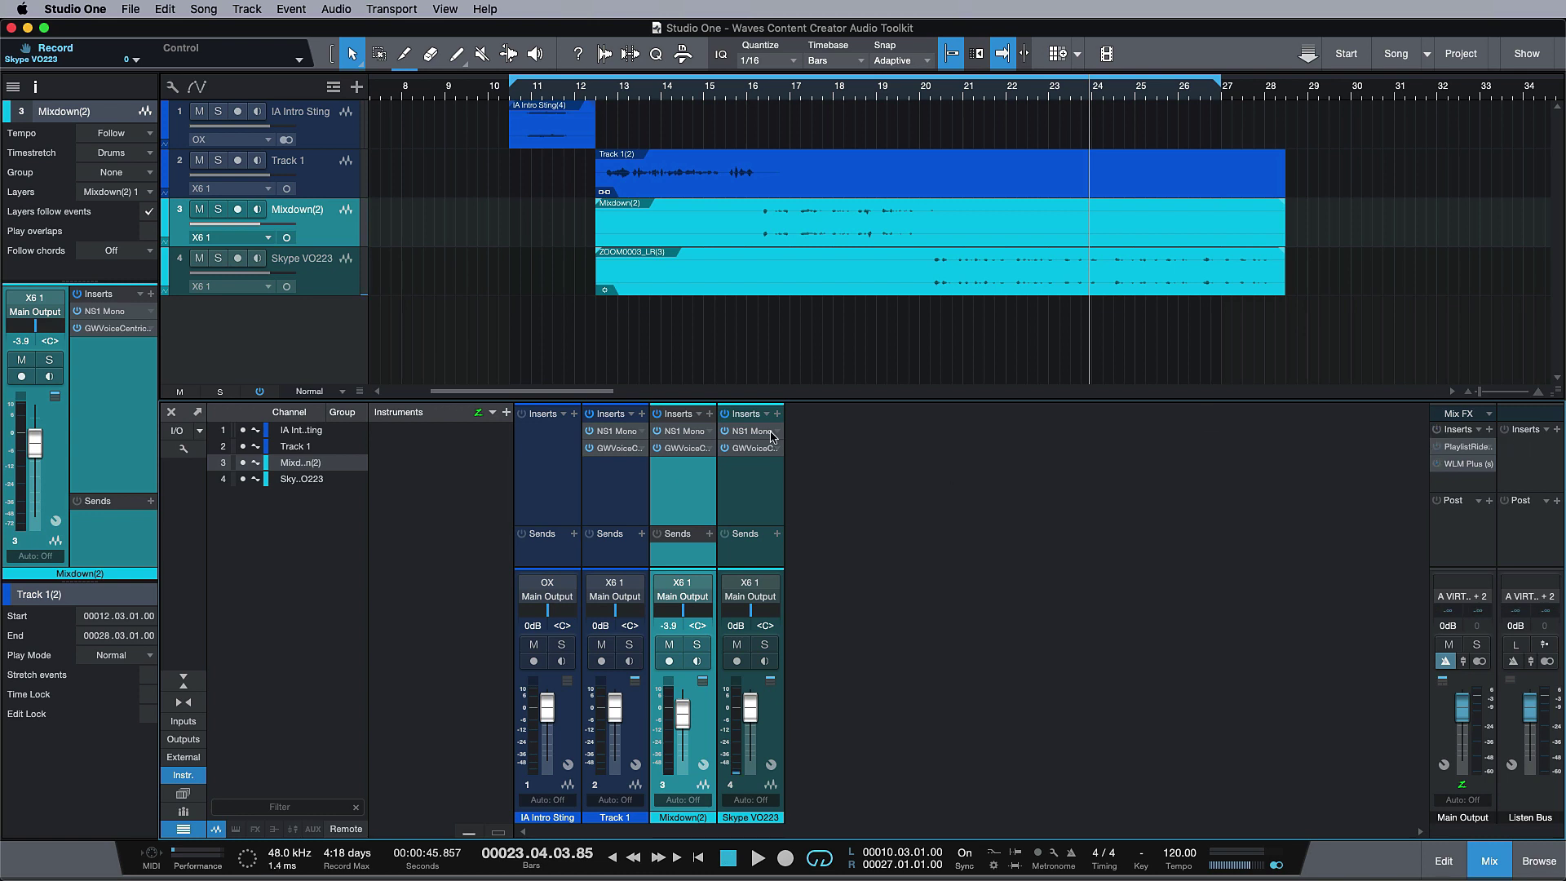
{"action": "left_click", "coordinate": [595, 456]}
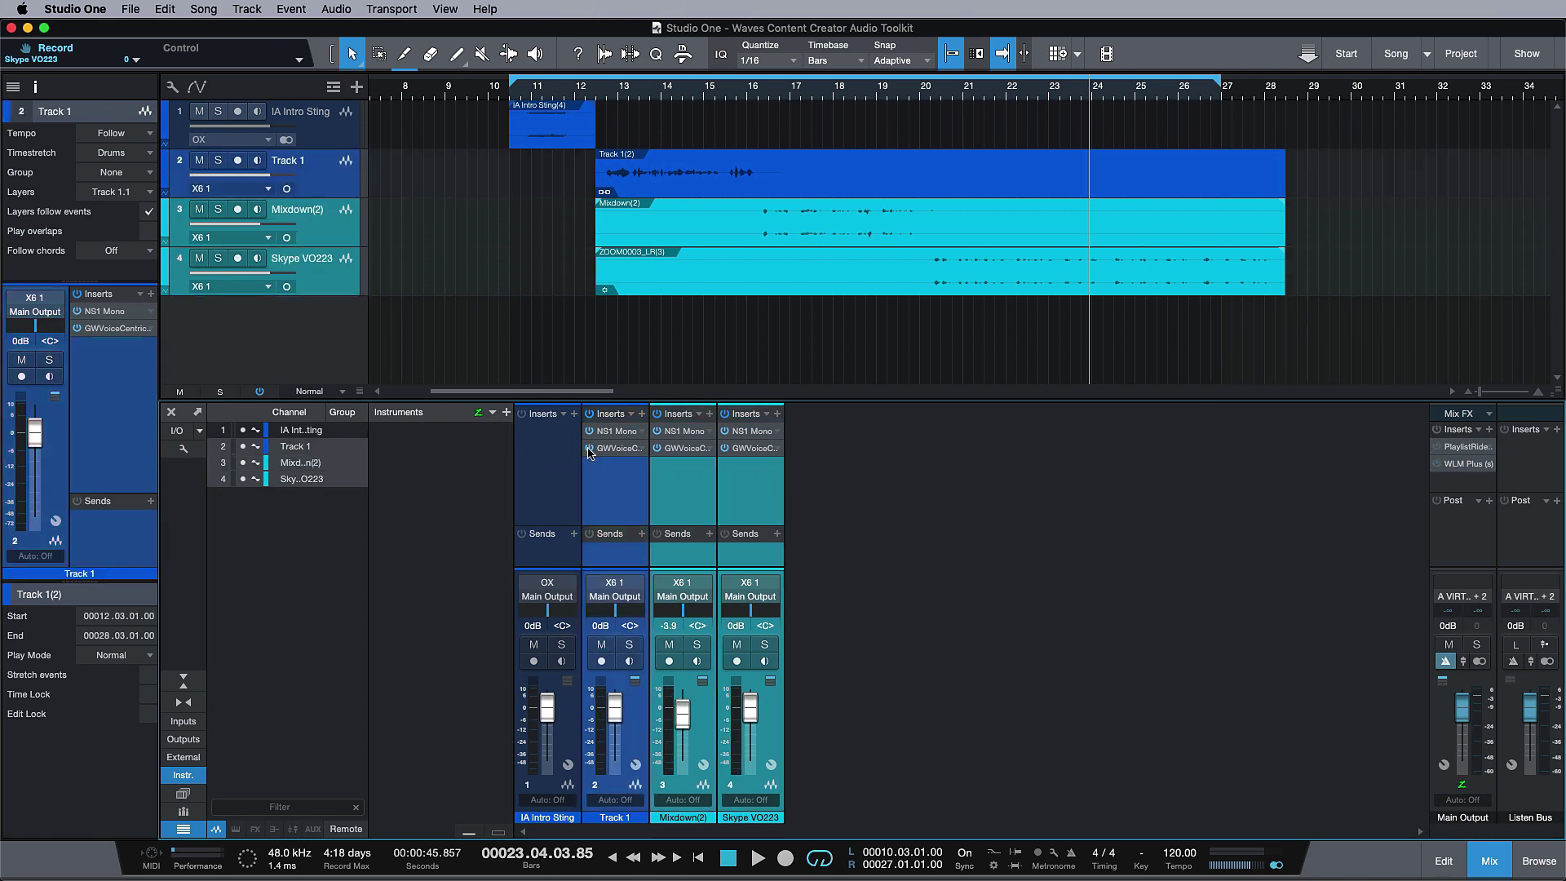
{"action": "left_click", "coordinate": [598, 449]}
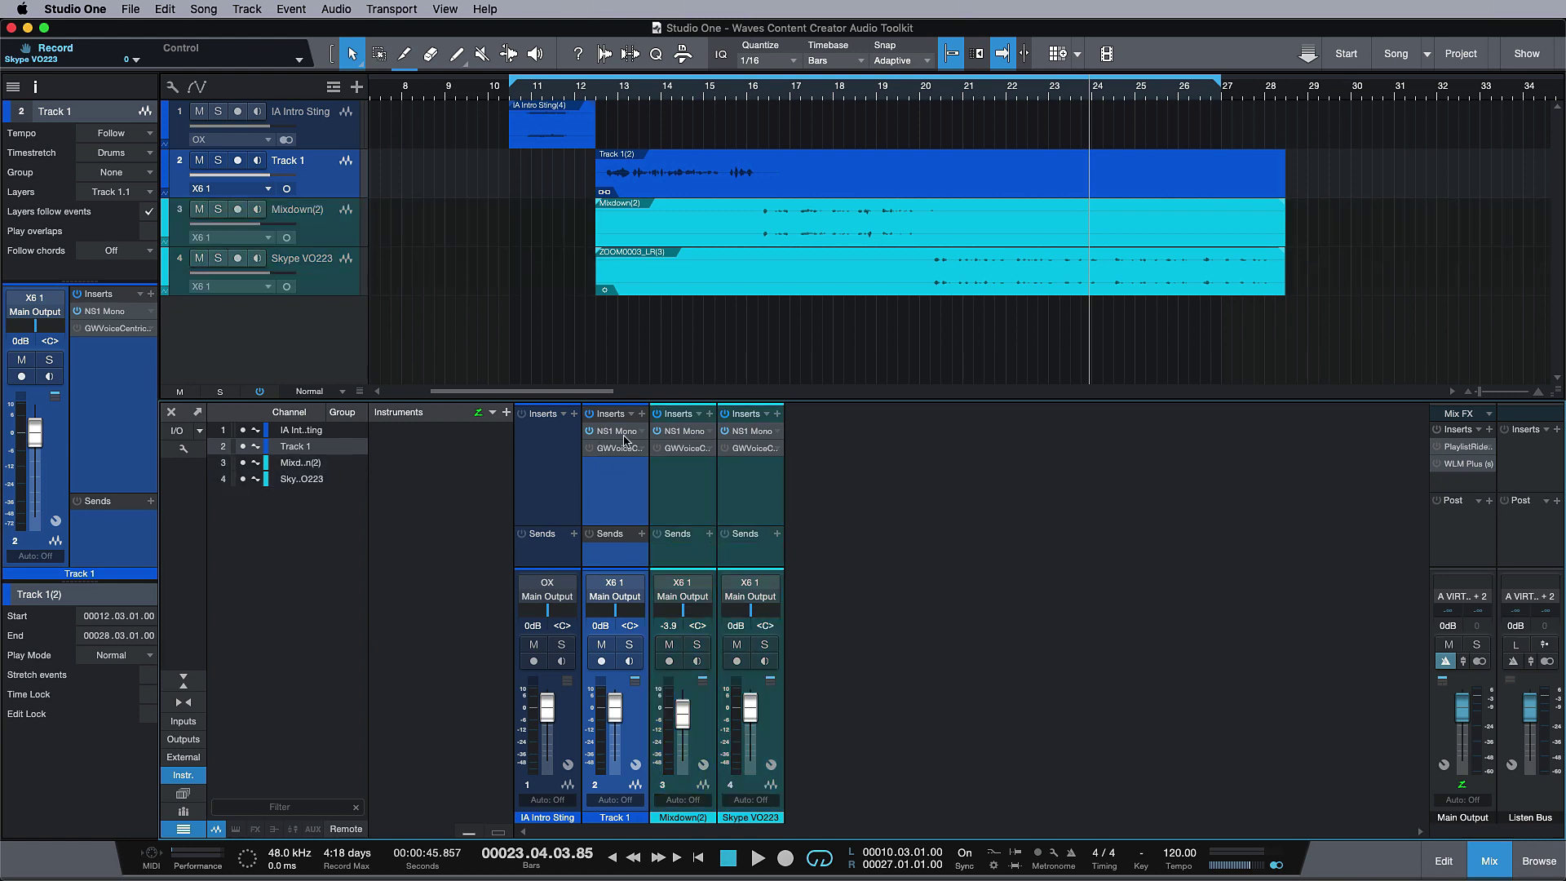
Step: Set Track 1's NS1 noise suppression to 0.0, then show Mixdown(2)'s GW VoiceCentric Mono insert
{"action": "double_click", "coordinate": [624, 434]}
{"action": "left_click_drag", "start_coordinate": [1035, 141], "coordinate": [829, 230]}
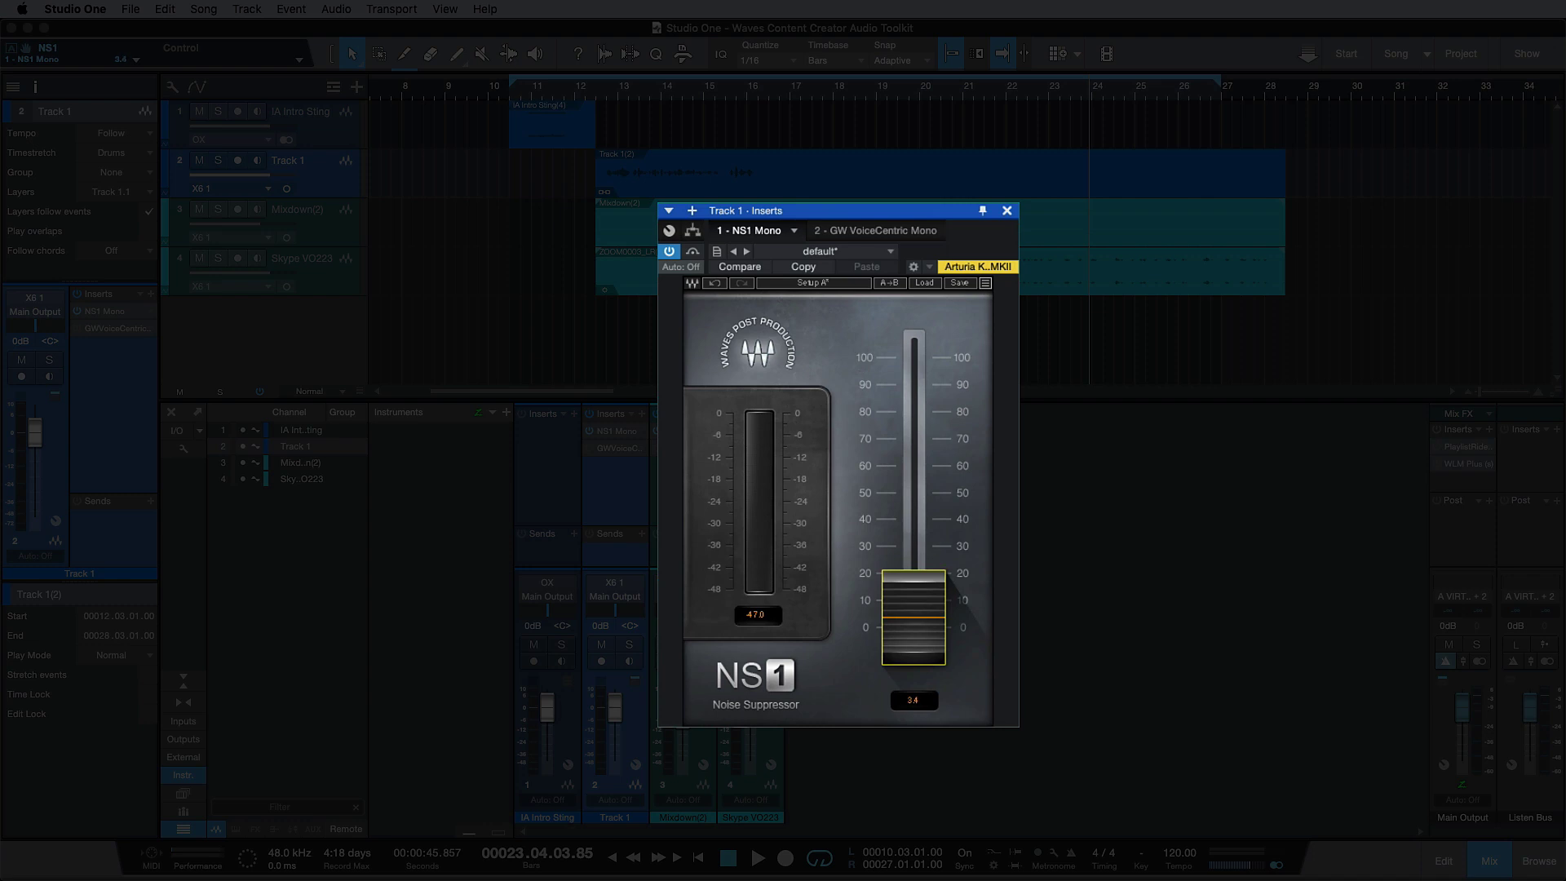
{"action": "mouse_move", "coordinate": [914, 610]}
{"action": "left_mouse_down"}
{"action": "mouse_move", "coordinate": [914, 359]}
{"action": "mouse_move", "coordinate": [914, 627]}
{"action": "left_mouse_up"}
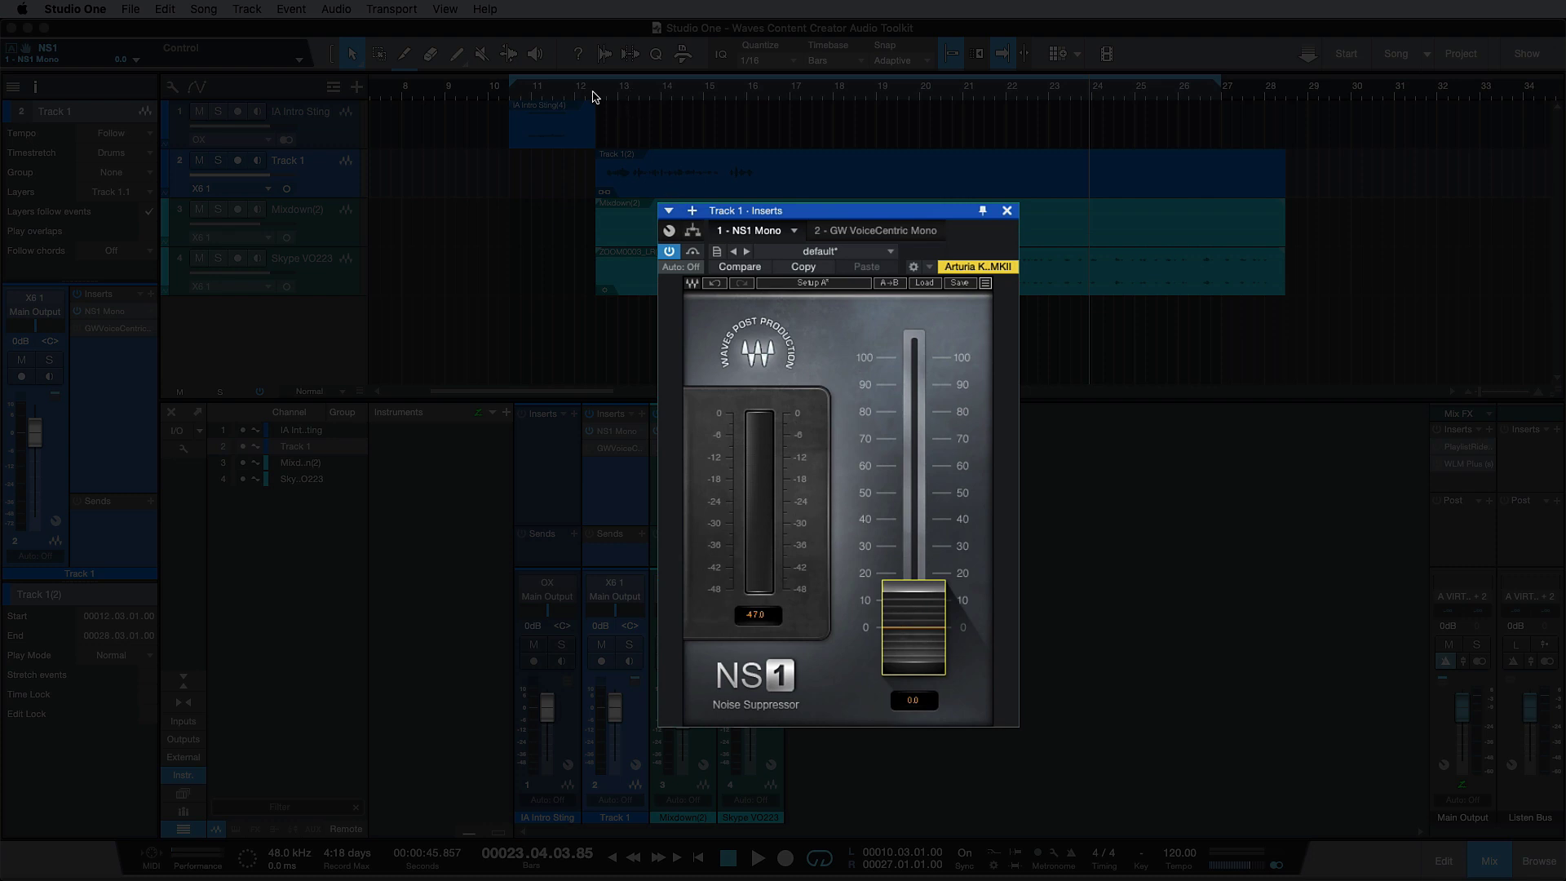
{"action": "left_click", "coordinate": [653, 484]}
{"action": "left_click_drag", "start_coordinate": [870, 218], "coordinate": [1008, 233]}
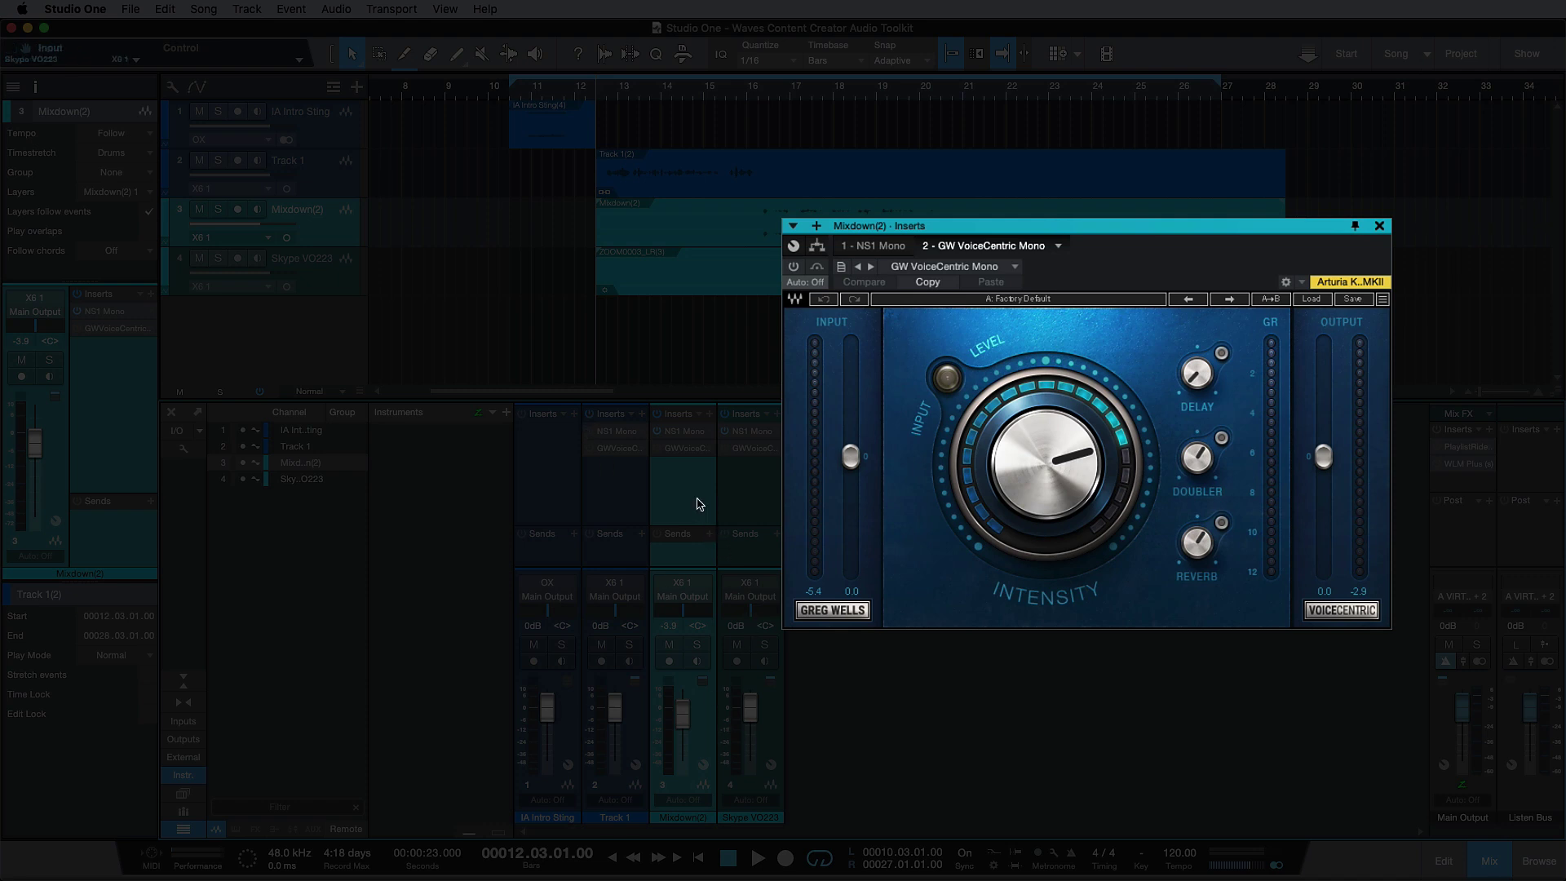
Step: Solo Mixdown(2) and set its NS1 suppression to about 43, replaying from bar 16
{"action": "left_click", "coordinate": [726, 95]}
{"action": "left_click", "coordinate": [697, 645]}
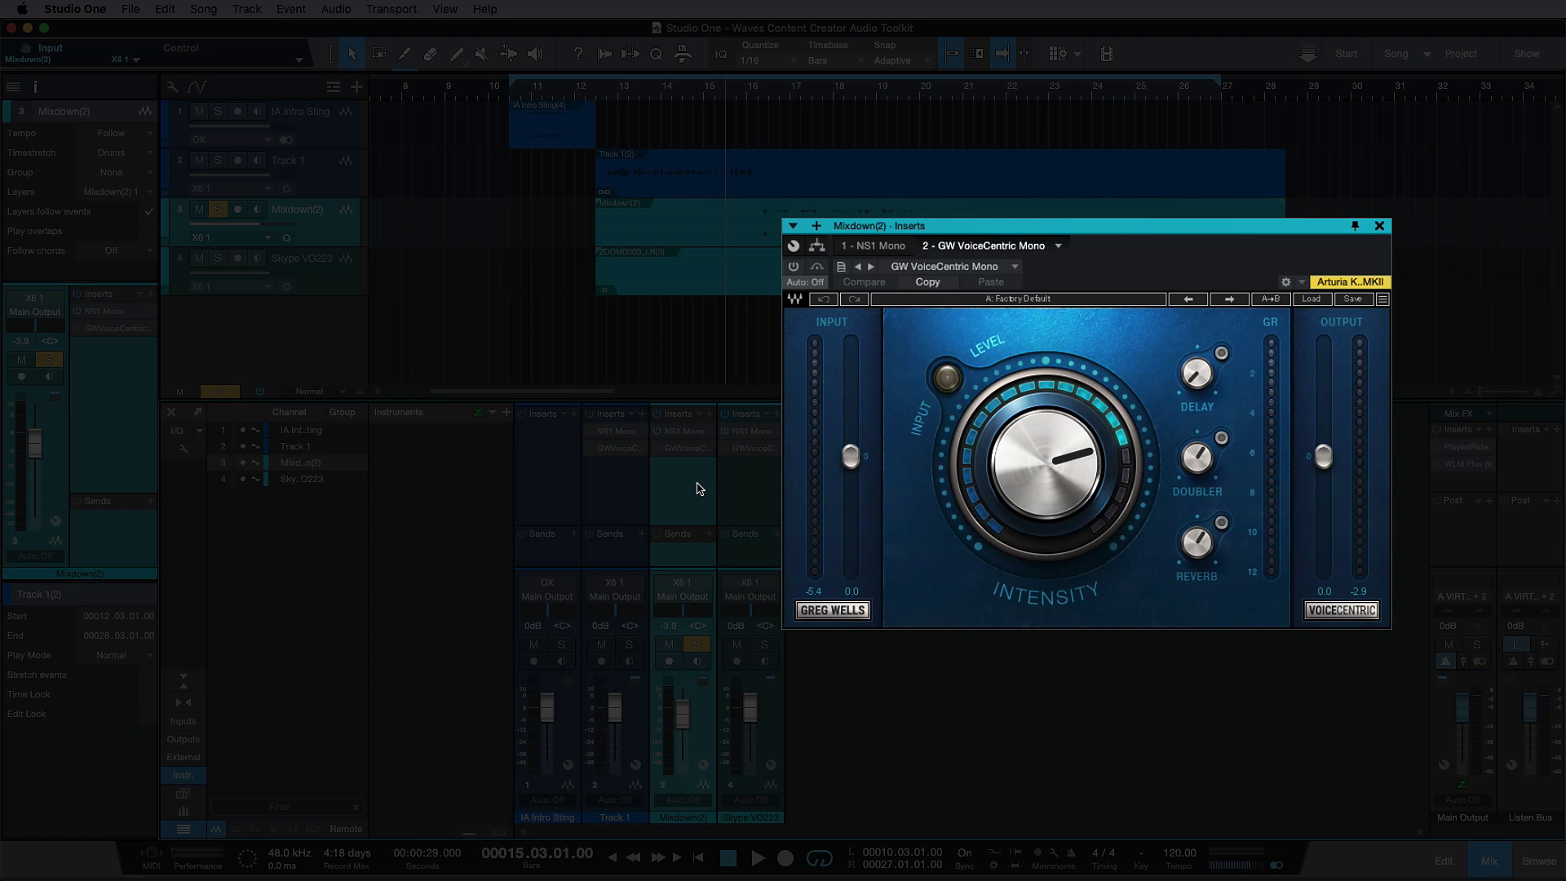
{"action": "left_click", "coordinate": [676, 432]}
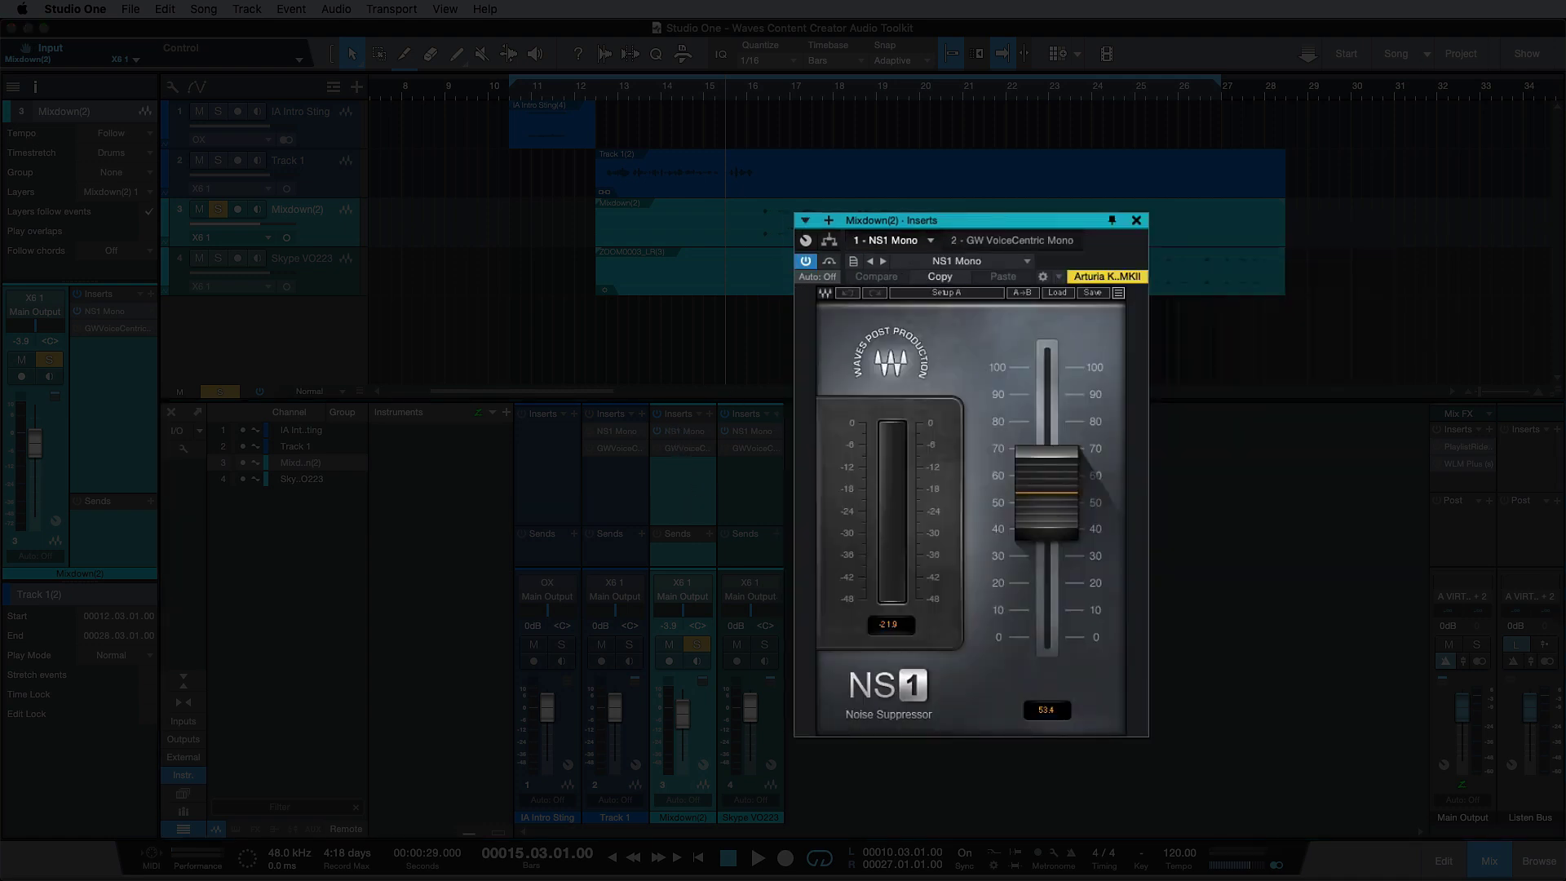
{"action": "left_click_drag", "start_coordinate": [963, 221], "coordinate": [828, 213]}
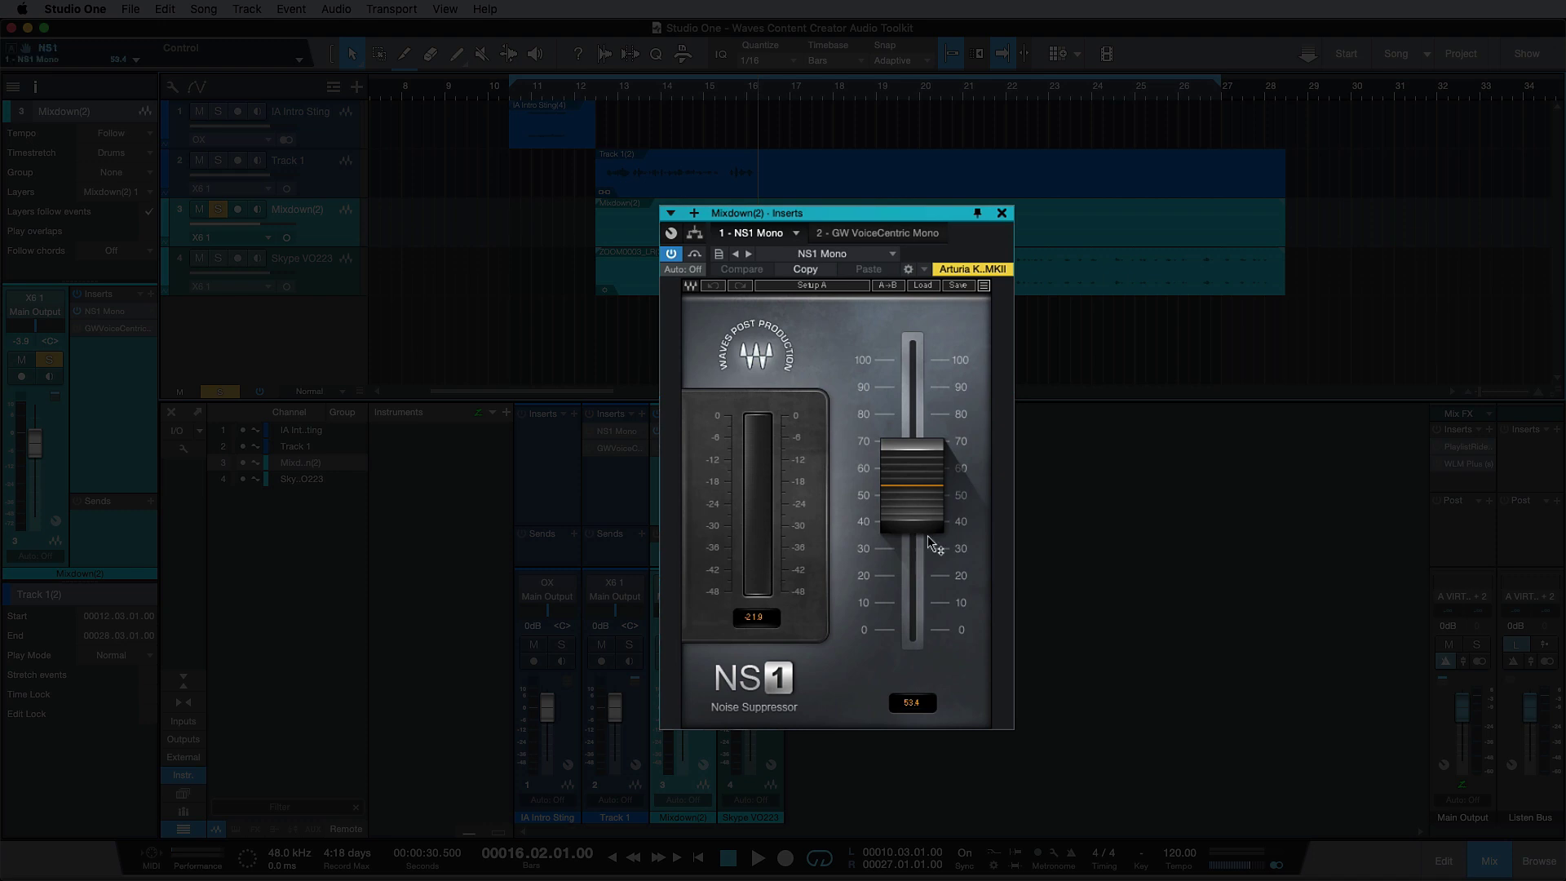
{"action": "mouse_move", "coordinate": [928, 538]}
{"action": "left_mouse_down"}
{"action": "mouse_move", "coordinate": [928, 638]}
{"action": "mouse_move", "coordinate": [928, 520]}
{"action": "left_mouse_up"}
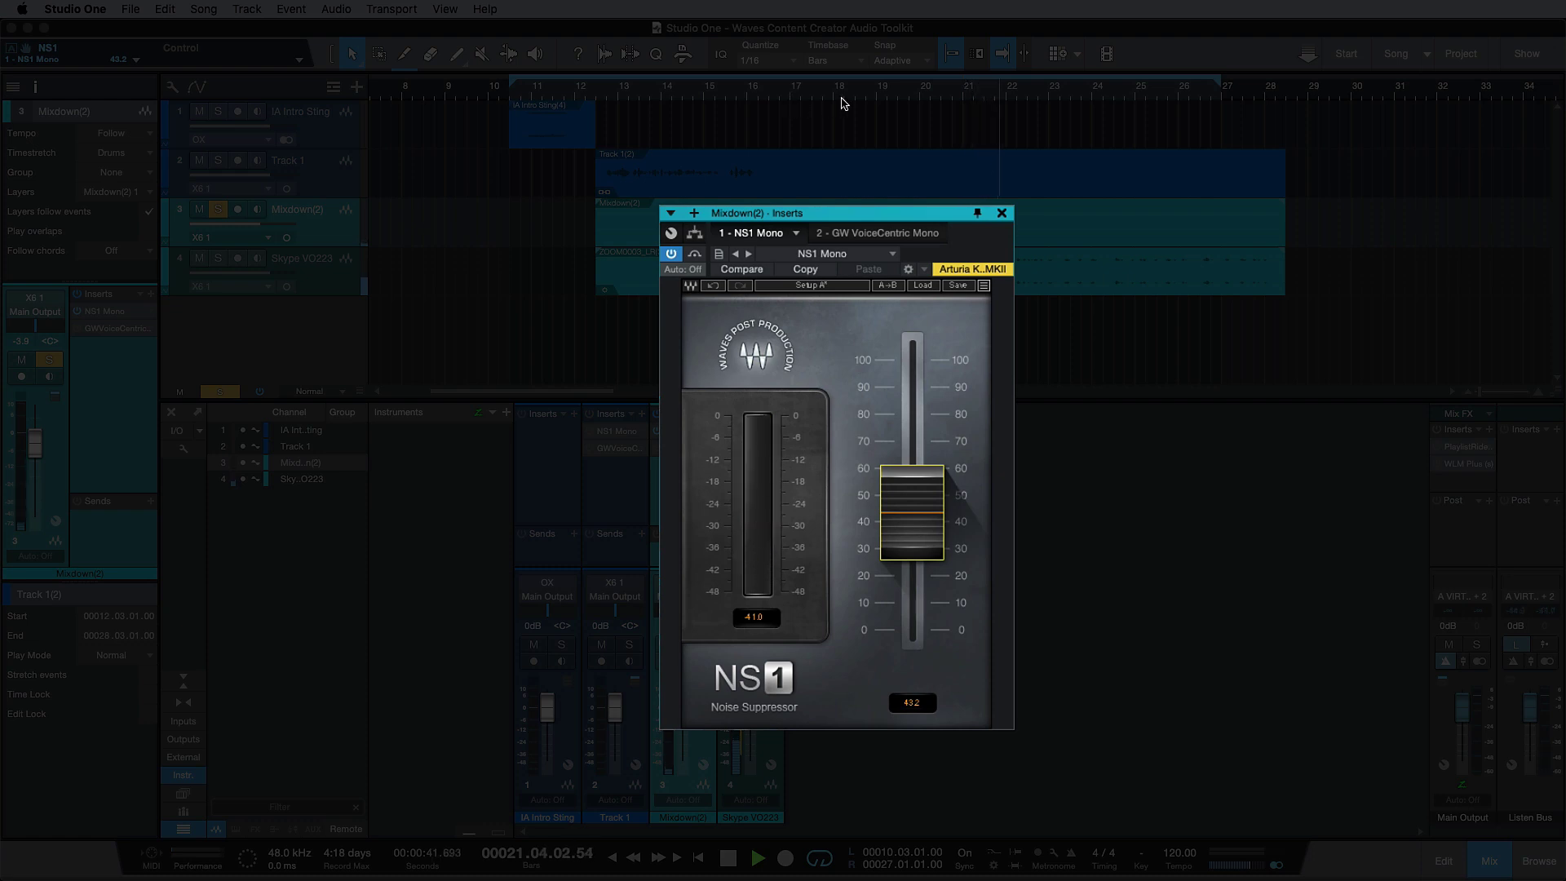
{"action": "left_click", "coordinate": [773, 95]}
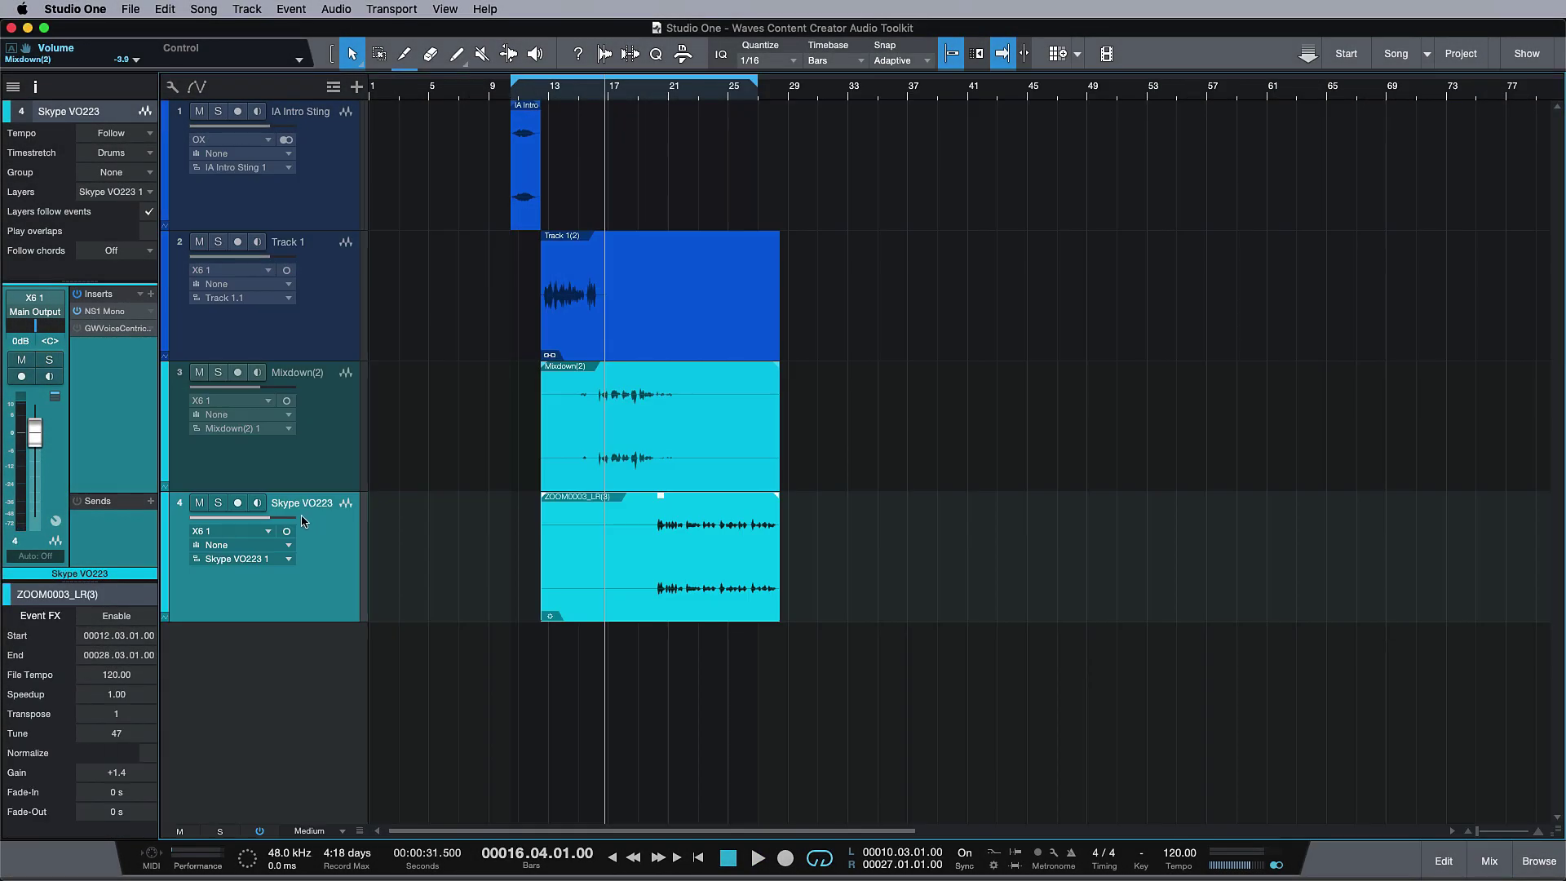
Step: Solo Skype VO223 at bar 20 and open its NS1 Mono noise suppressor
{"action": "left_click", "coordinate": [219, 504]}
{"action": "left_click", "coordinate": [653, 99]}
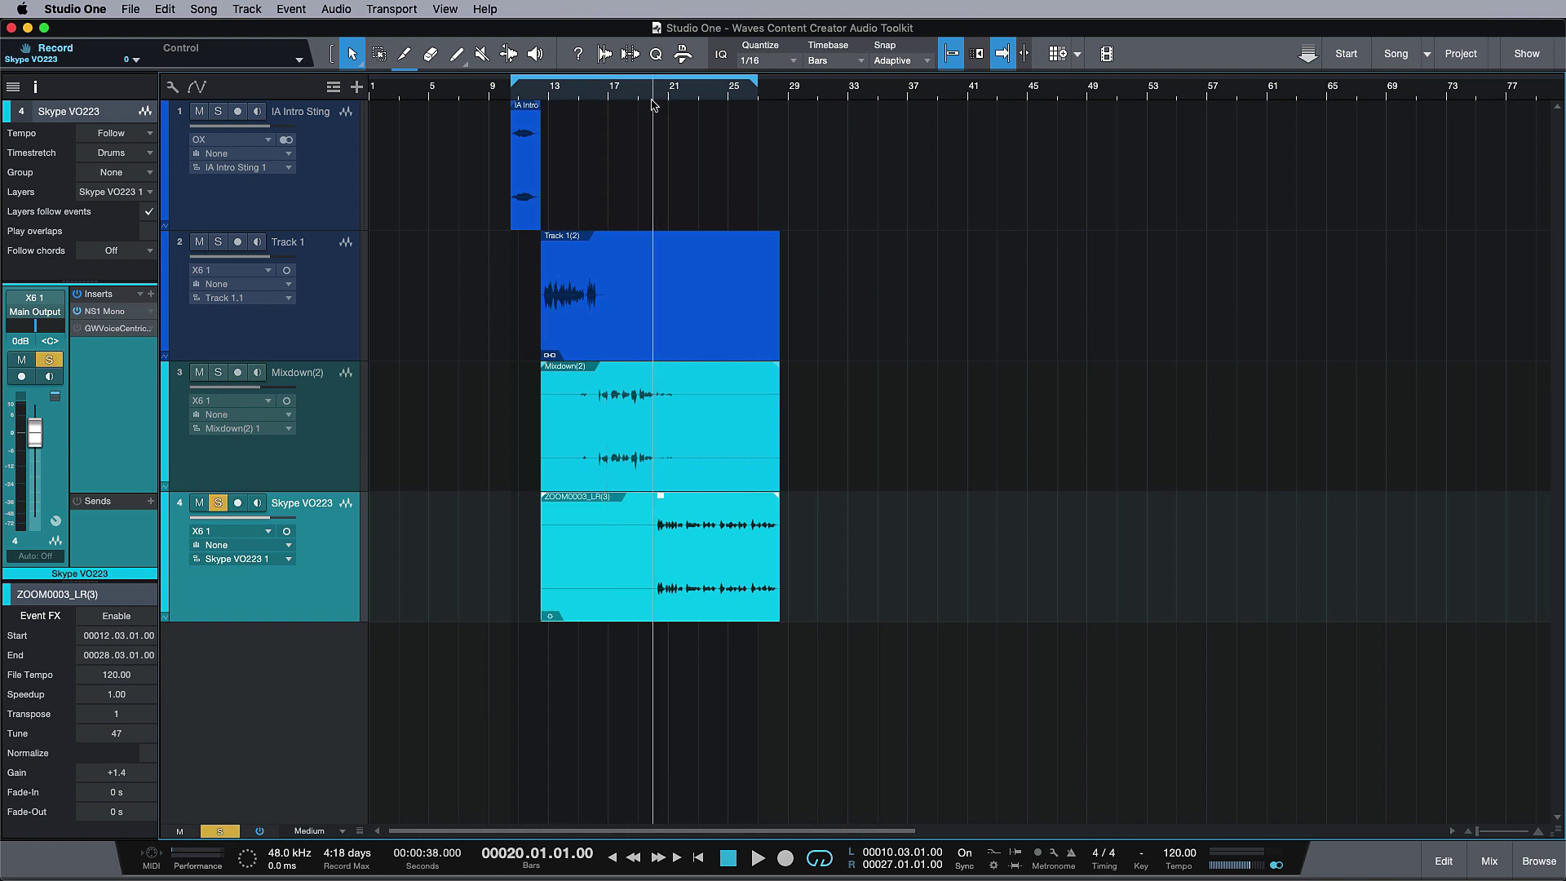
{"action": "double_click", "coordinate": [99, 310]}
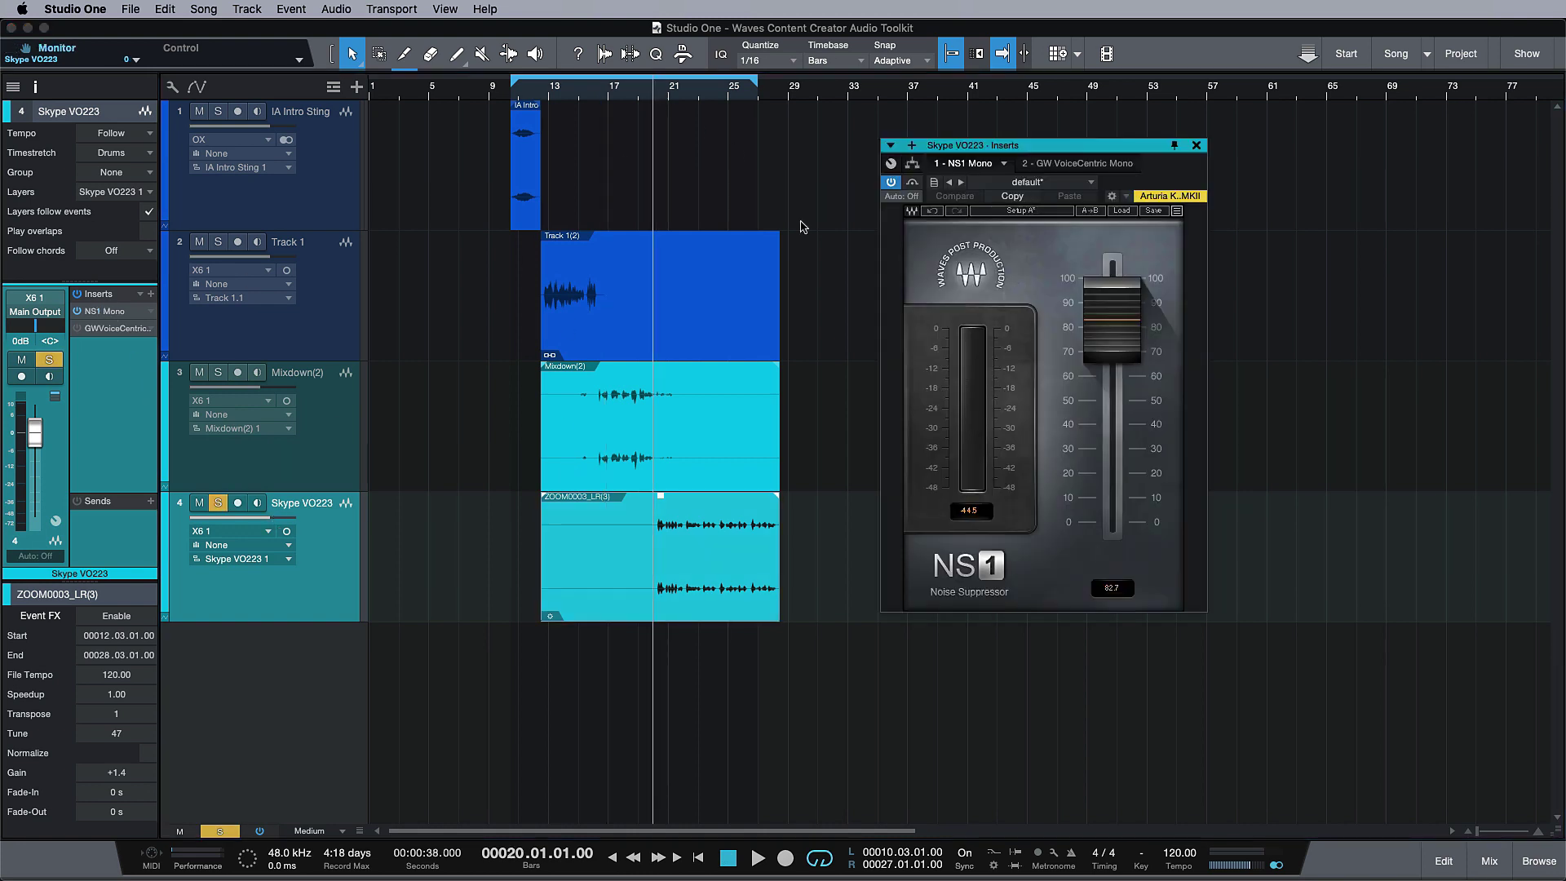
{"action": "left_click_drag", "start_coordinate": [1085, 149], "coordinate": [915, 288]}
{"action": "key", "text": "e"}
Step: Set Skype VO223's NS1 suppression to 82.2 during playback and close the plugin window
{"action": "mouse_move", "coordinate": [907, 453]}
{"action": "left_mouse_down"}
{"action": "mouse_move", "coordinate": [907, 499]}
{"action": "mouse_move", "coordinate": [907, 453]}
{"action": "left_mouse_up"}
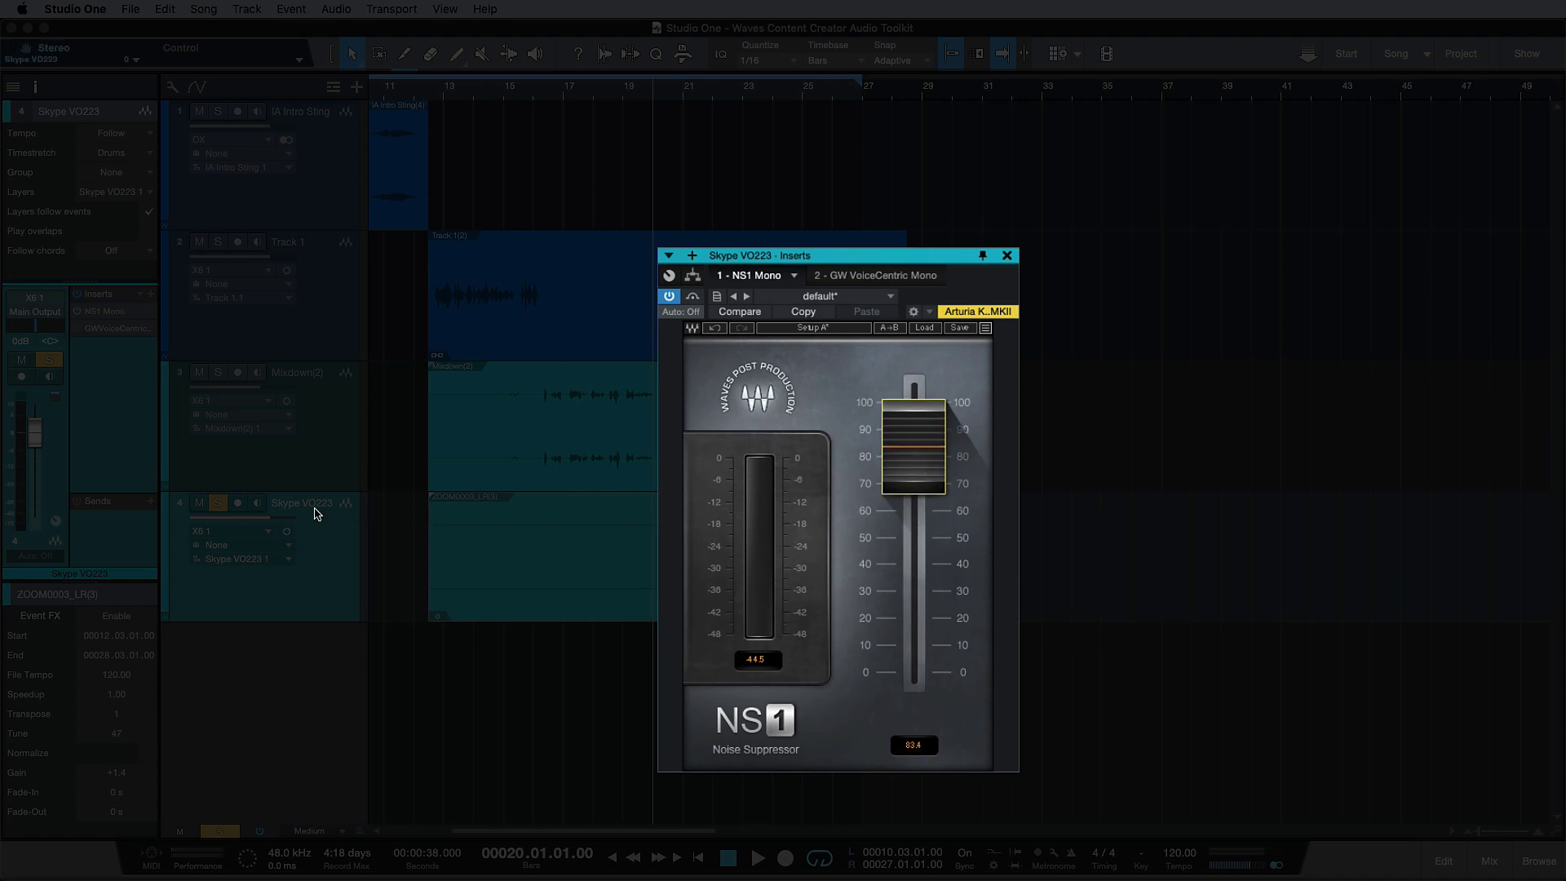
{"action": "key", "text": "space"}
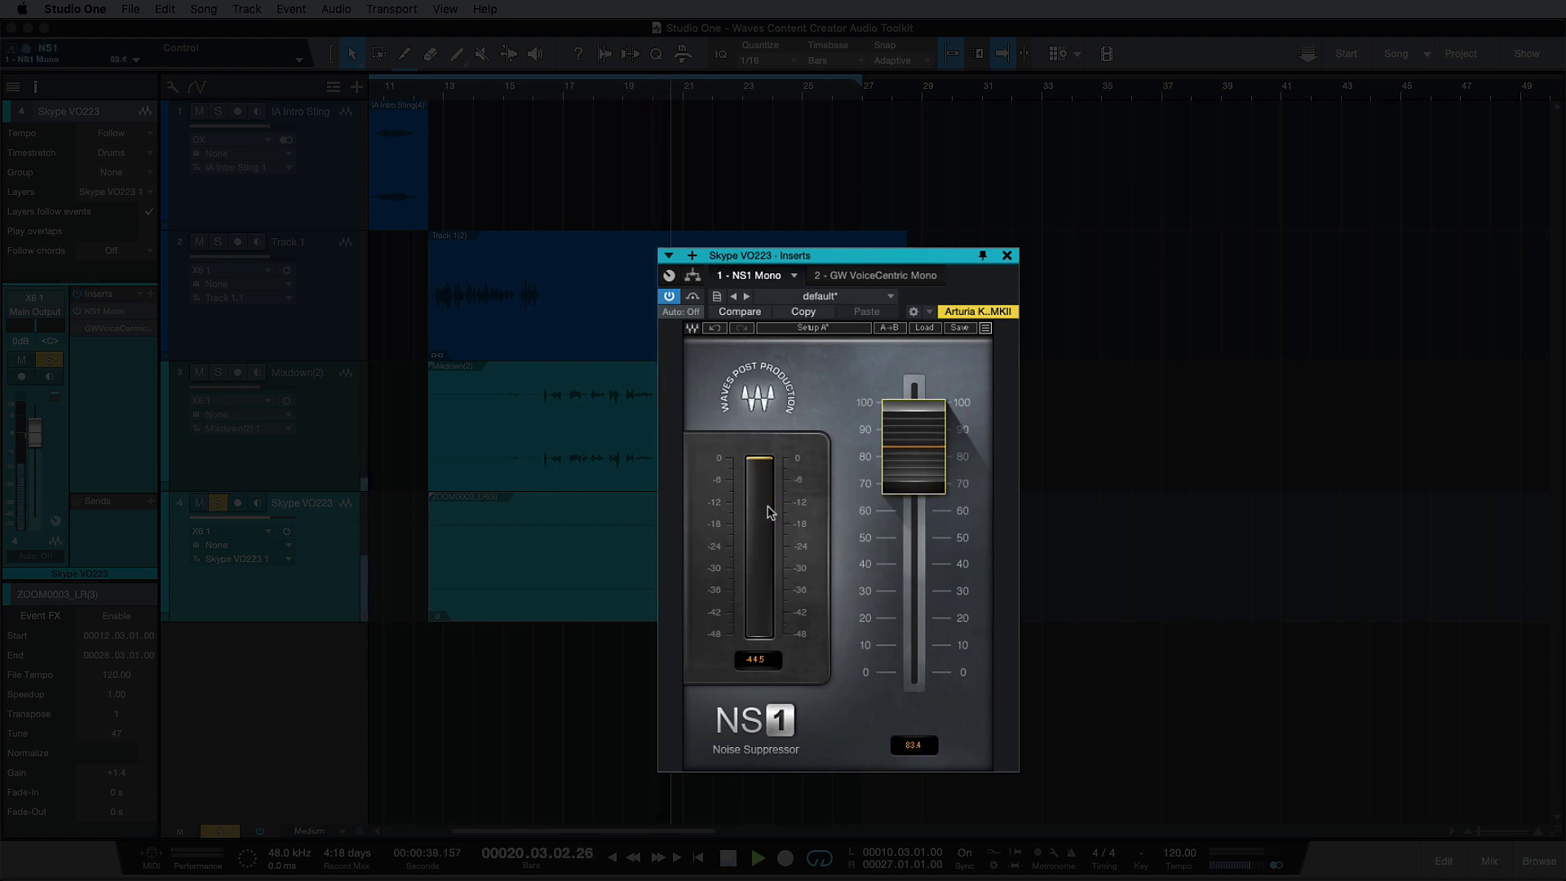
{"action": "left_click_drag", "start_coordinate": [920, 469], "coordinate": [920, 694]}
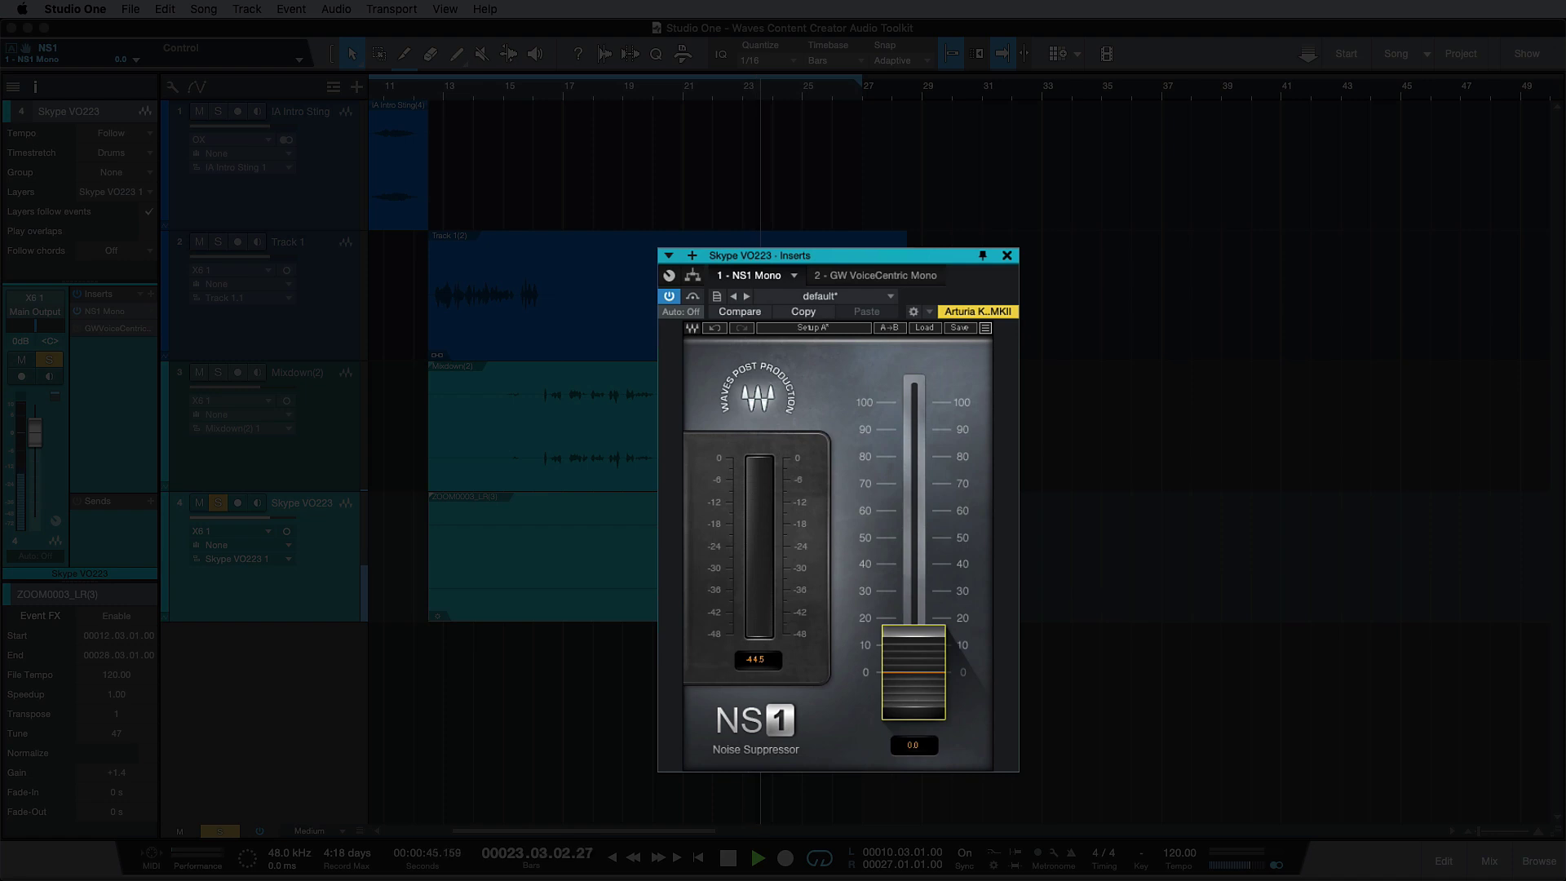
{"action": "left_click_drag", "start_coordinate": [914, 674], "coordinate": [914, 449]}
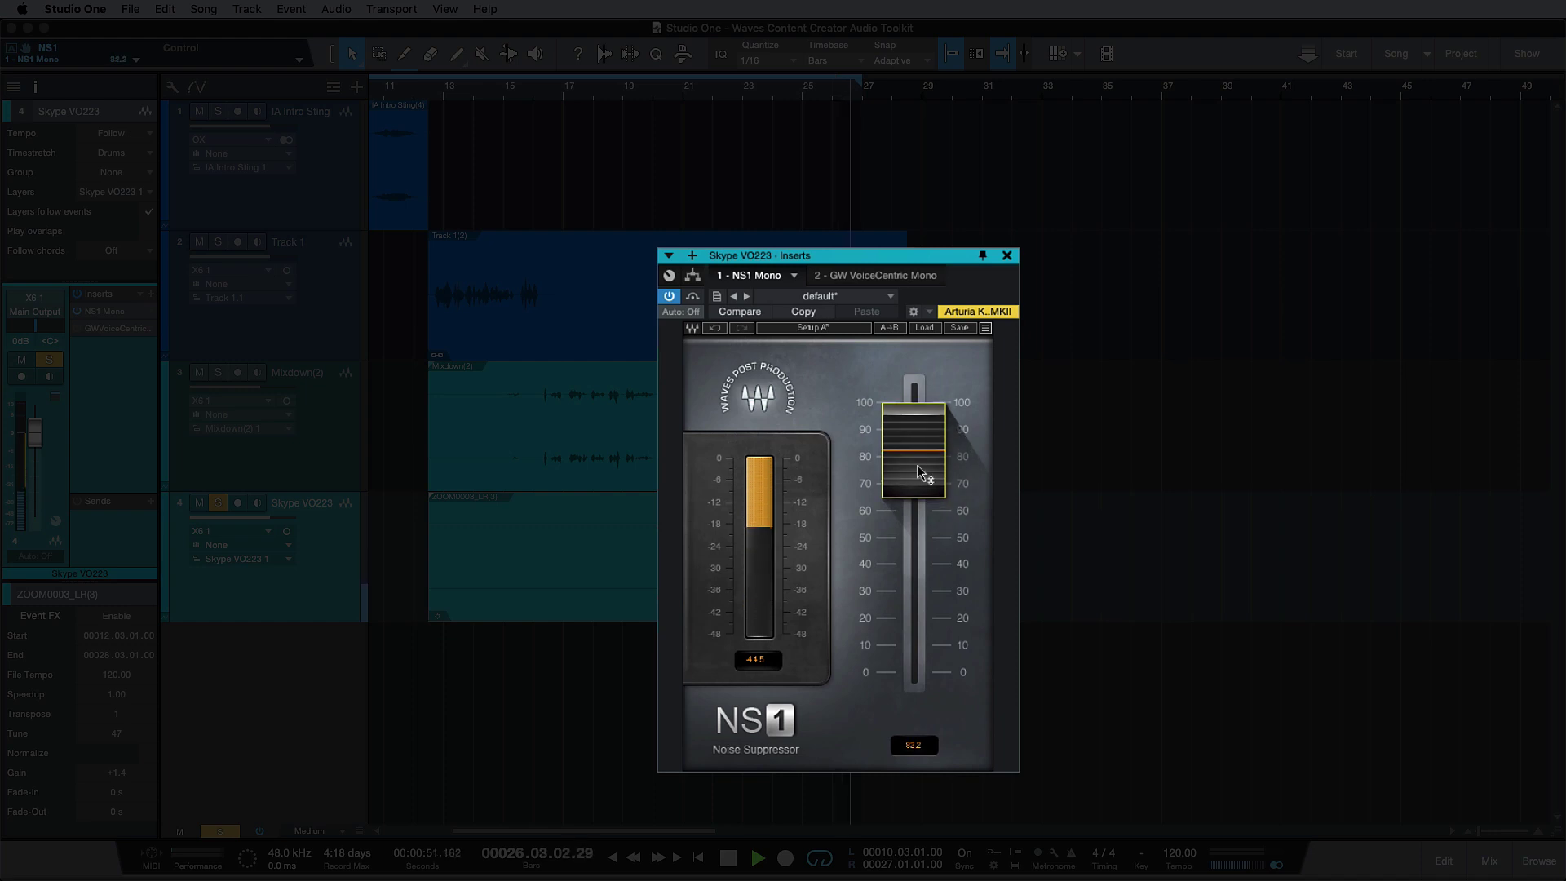
{"action": "key", "text": "space"}
{"action": "left_click", "coordinate": [1007, 256]}
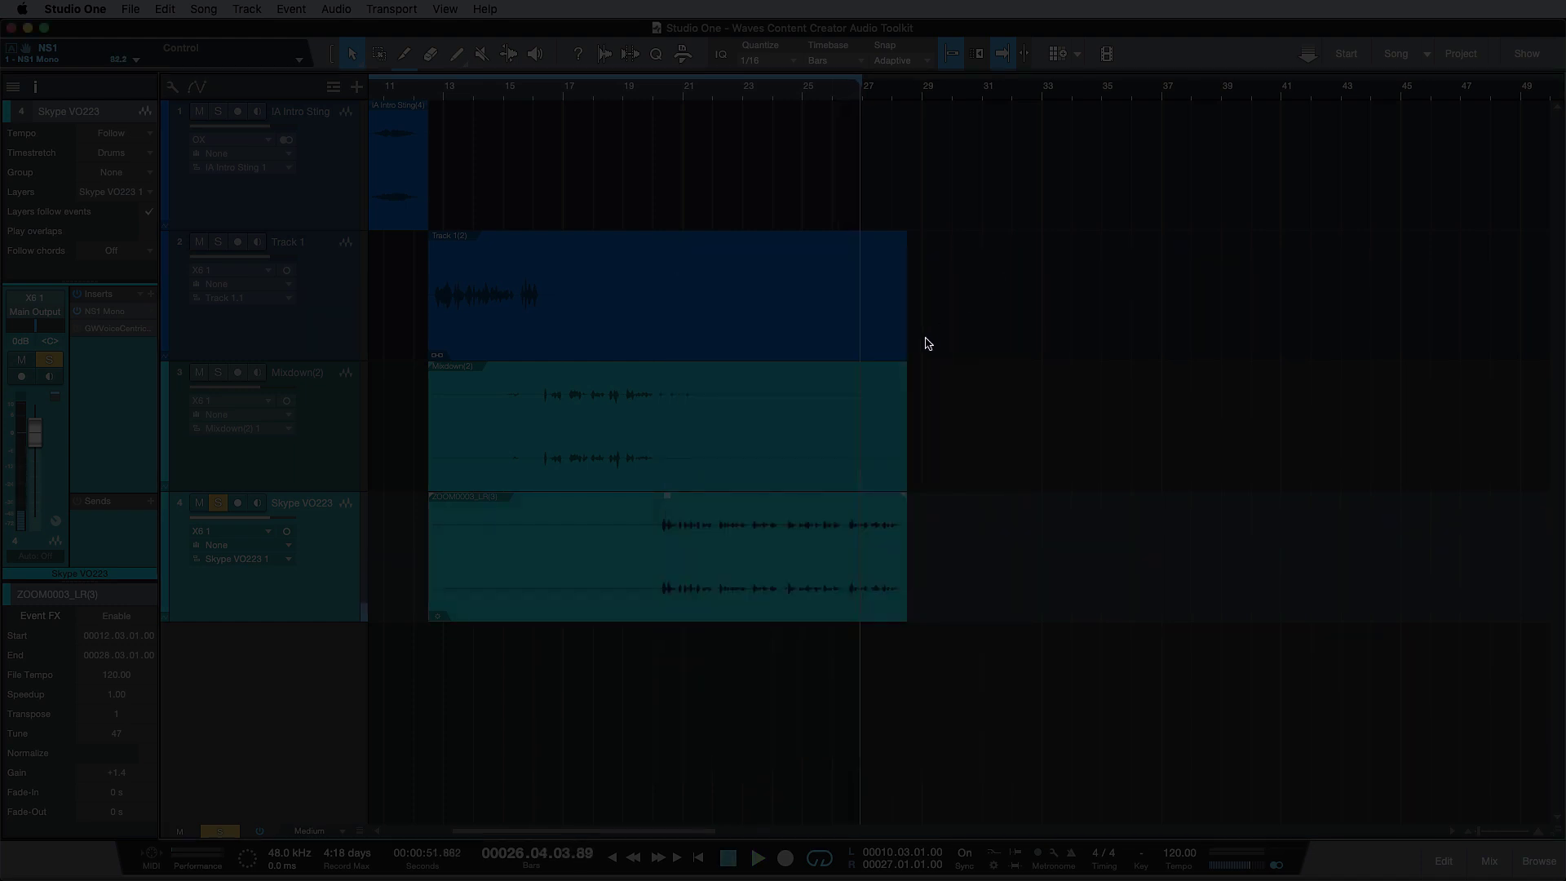